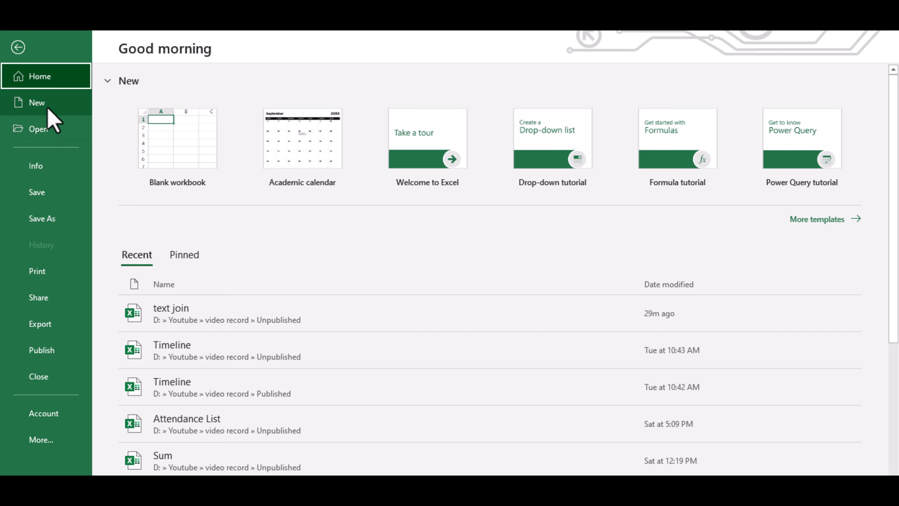
- Open the page for new workbooks and browse the available calendar, budget, invoice and schedule templates
{"action": "left_click", "coordinate": [48, 109]}
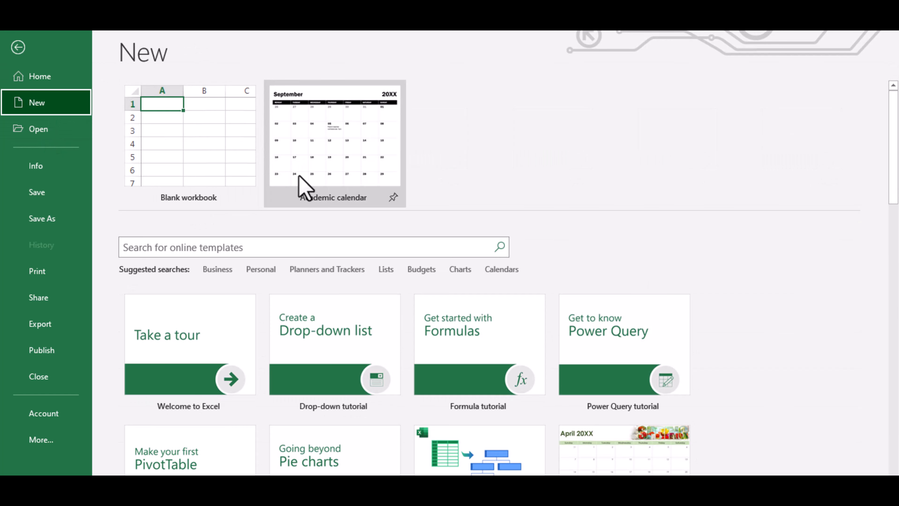
{"action": "scroll", "coordinate": [354, 319], "scroll_direction": "down", "scroll_amount": 2}
{"action": "scroll", "coordinate": [301, 262], "scroll_direction": "down", "scroll_amount": 4}
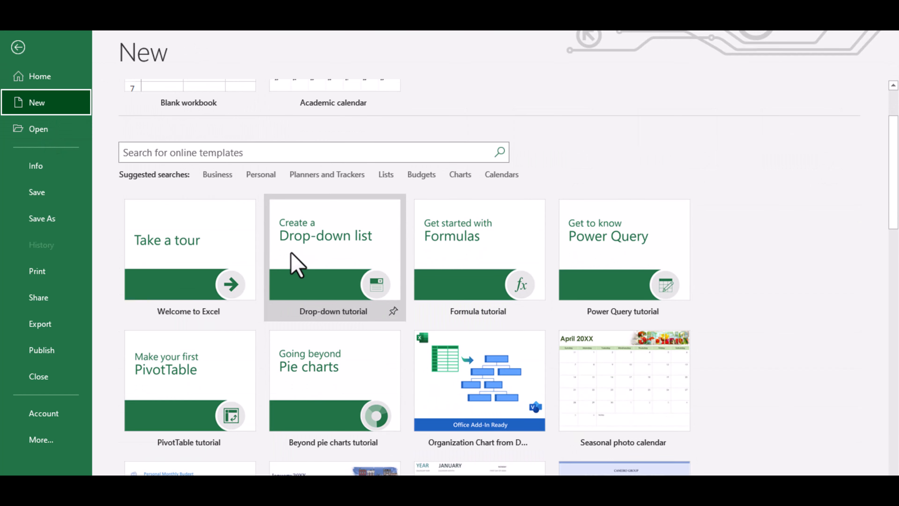
{"action": "scroll", "coordinate": [333, 249], "scroll_direction": "down", "scroll_amount": 2}
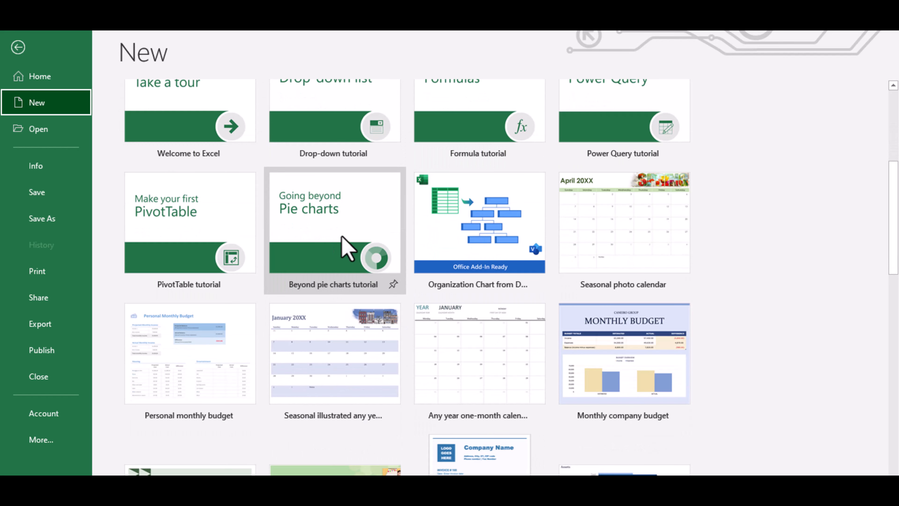
{"action": "scroll", "coordinate": [424, 229], "scroll_direction": "down", "scroll_amount": 1}
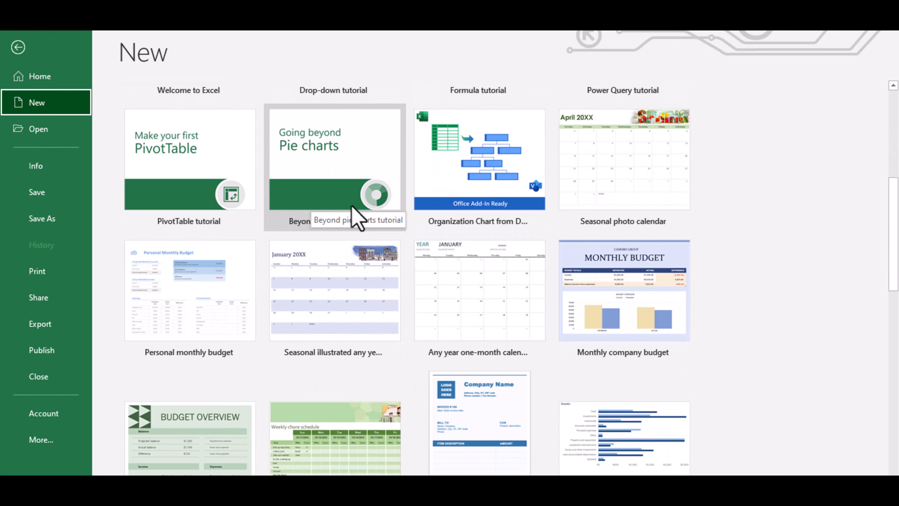
{"action": "scroll", "coordinate": [355, 217], "scroll_direction": "down", "scroll_amount": 2}
{"action": "scroll", "coordinate": [308, 214], "scroll_direction": "down", "scroll_amount": 1}
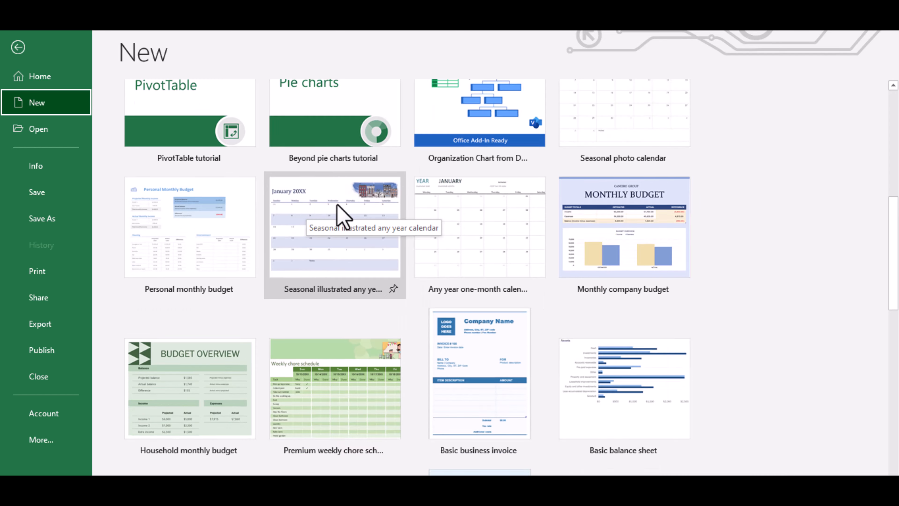
{"action": "scroll", "coordinate": [341, 215], "scroll_direction": "up", "scroll_amount": 10}
{"action": "scroll", "coordinate": [301, 287], "scroll_direction": "down", "scroll_amount": 3}
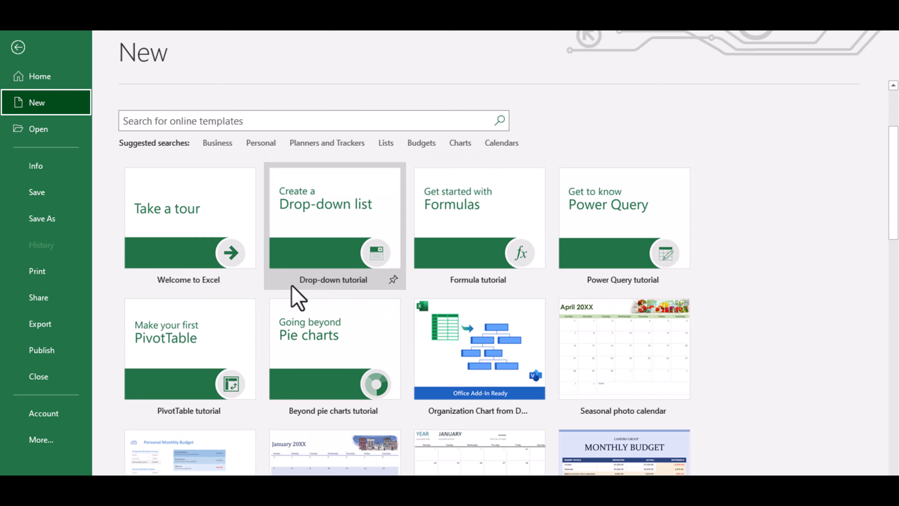
{"action": "scroll", "coordinate": [367, 297], "scroll_direction": "down", "scroll_amount": 5}
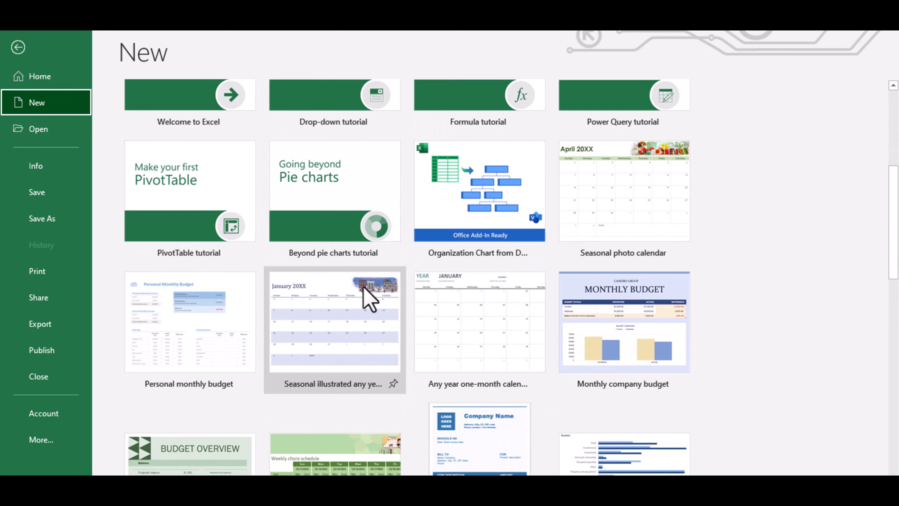
{"action": "scroll", "coordinate": [364, 288], "scroll_direction": "down", "scroll_amount": 9}
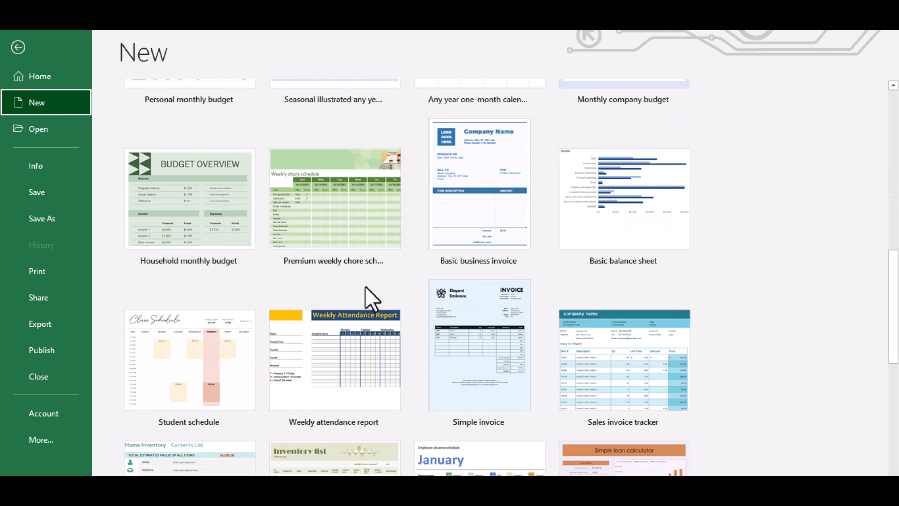
{"action": "scroll", "coordinate": [368, 299], "scroll_direction": "down", "scroll_amount": 15}
{"action": "scroll", "coordinate": [368, 300], "scroll_direction": "up", "scroll_amount": 10}
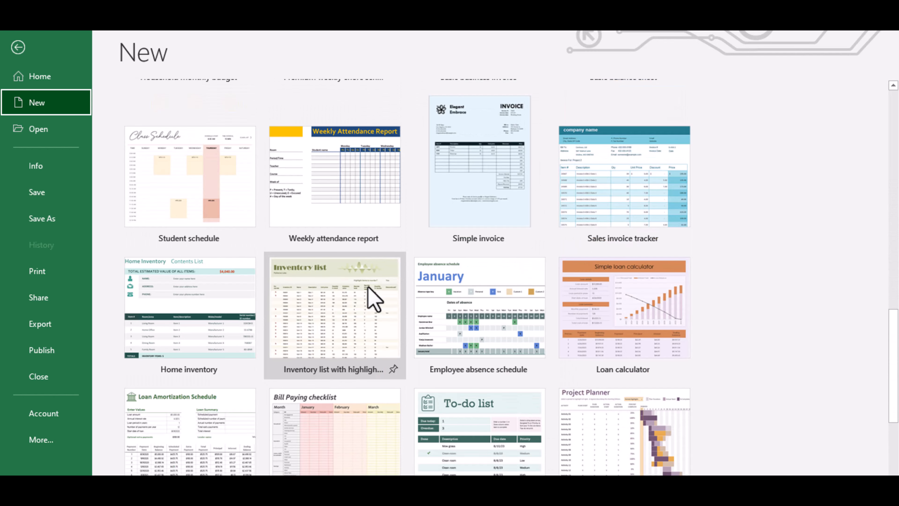
- Create a new workbook from the Academic calendar template
{"action": "scroll", "coordinate": [370, 299], "scroll_direction": "up", "scroll_amount": 20}
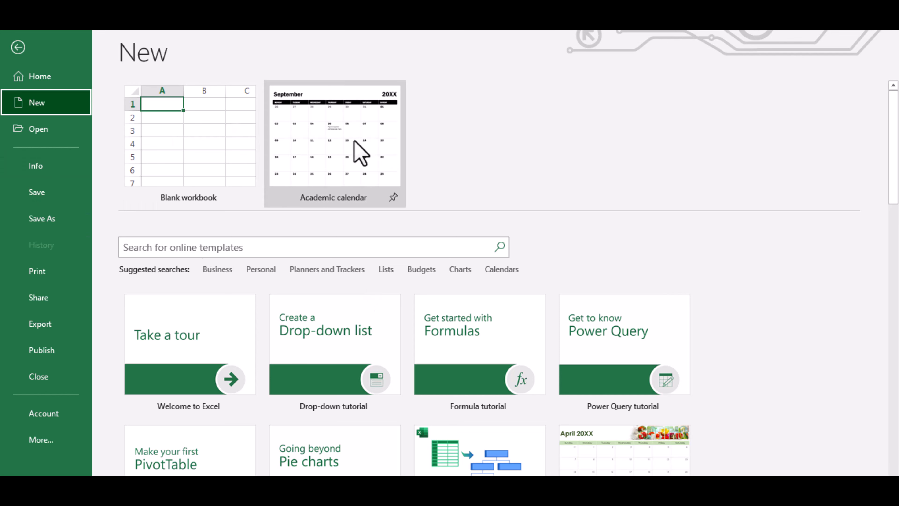
{"action": "left_click", "coordinate": [333, 144]}
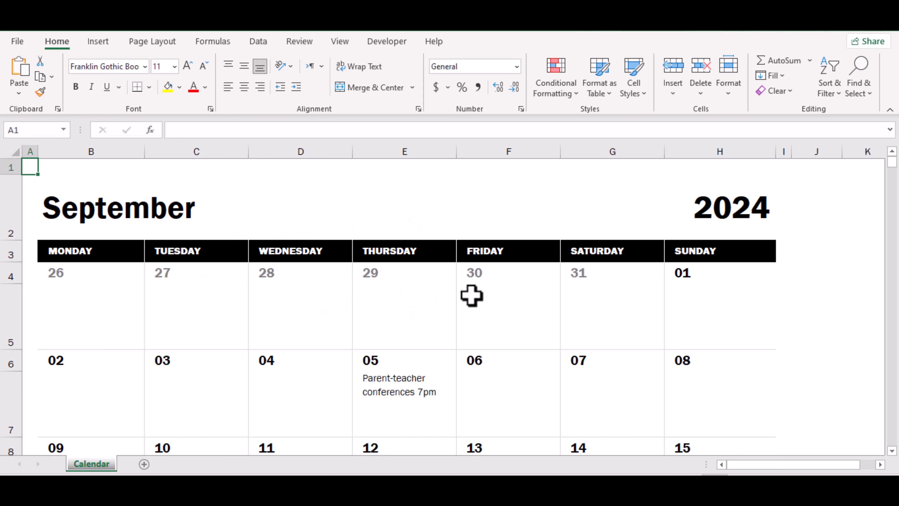
- Set the calendar's start month in cell B2 to August
{"action": "left_click", "coordinate": [161, 208]}
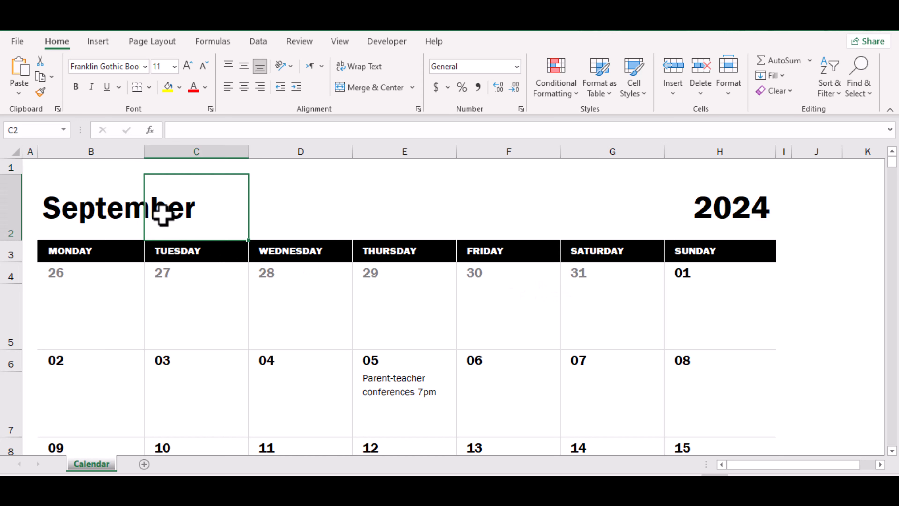
{"action": "left_click", "coordinate": [382, 215]}
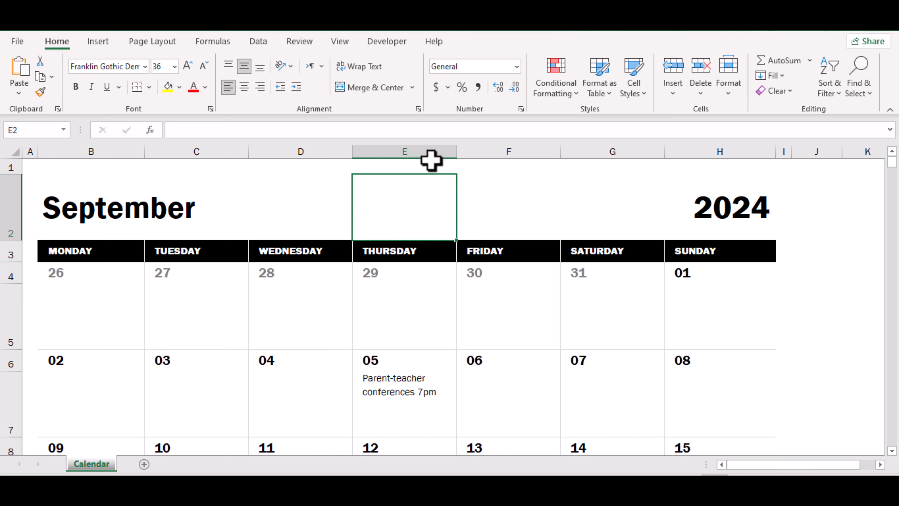
{"action": "left_click", "coordinate": [178, 206]}
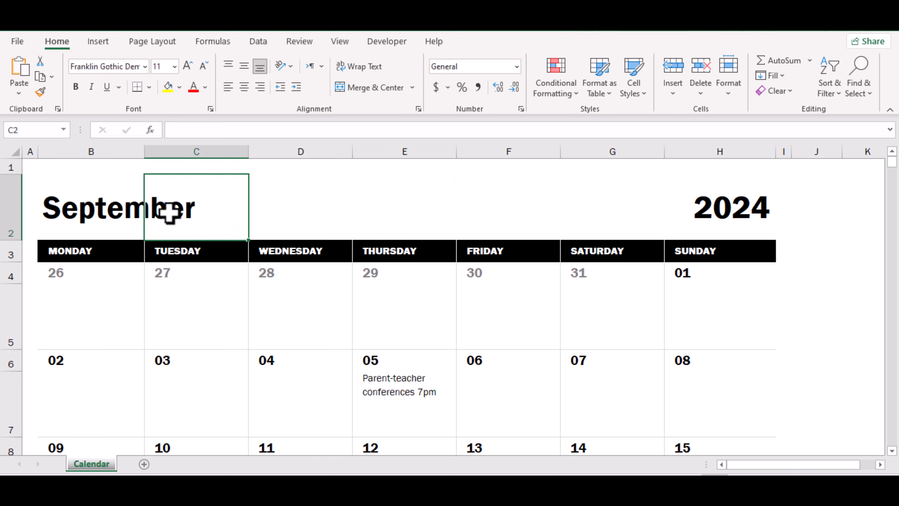
{"action": "left_click", "coordinate": [107, 206]}
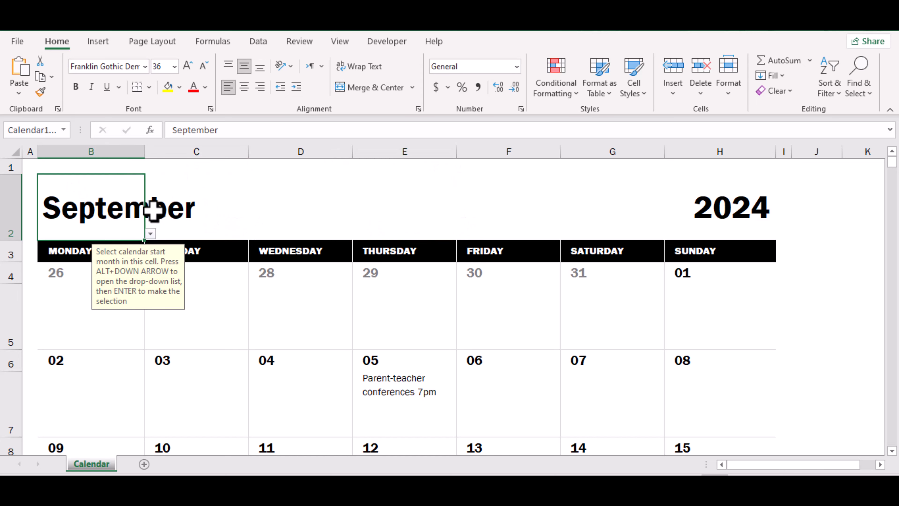
{"action": "left_click", "coordinate": [150, 234]}
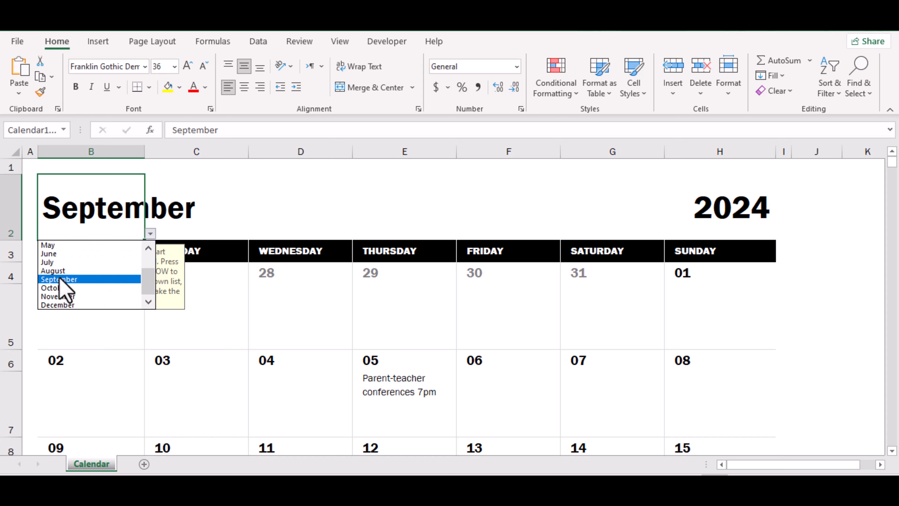
{"action": "left_click", "coordinate": [53, 271]}
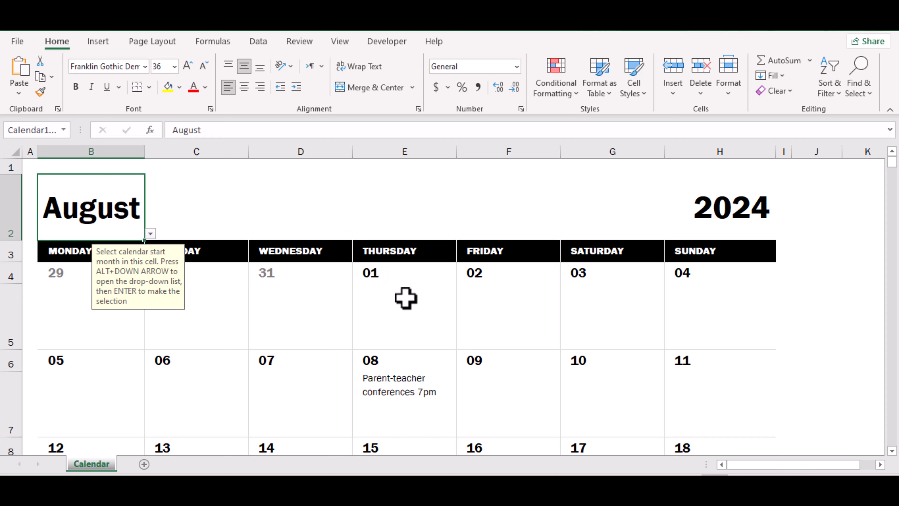
- Delete the sample parent-teacher conferences note under Thursday 8 August
{"action": "scroll", "coordinate": [400, 354], "scroll_direction": "down", "scroll_amount": 1}
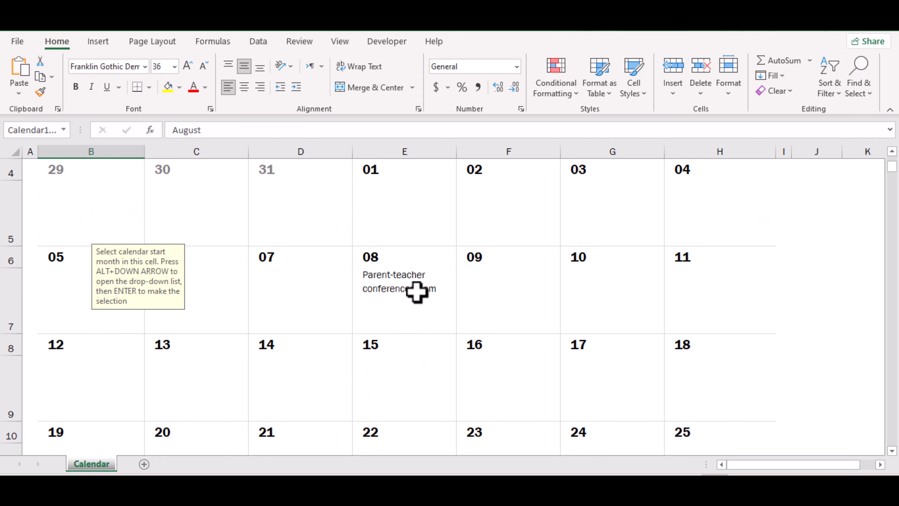
{"action": "left_click", "coordinate": [428, 294]}
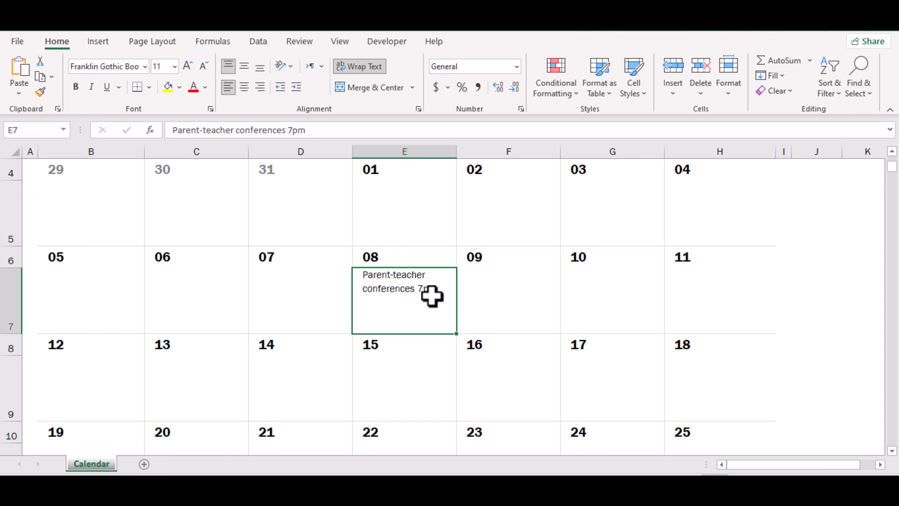
{"action": "key", "text": "BackSpace"}
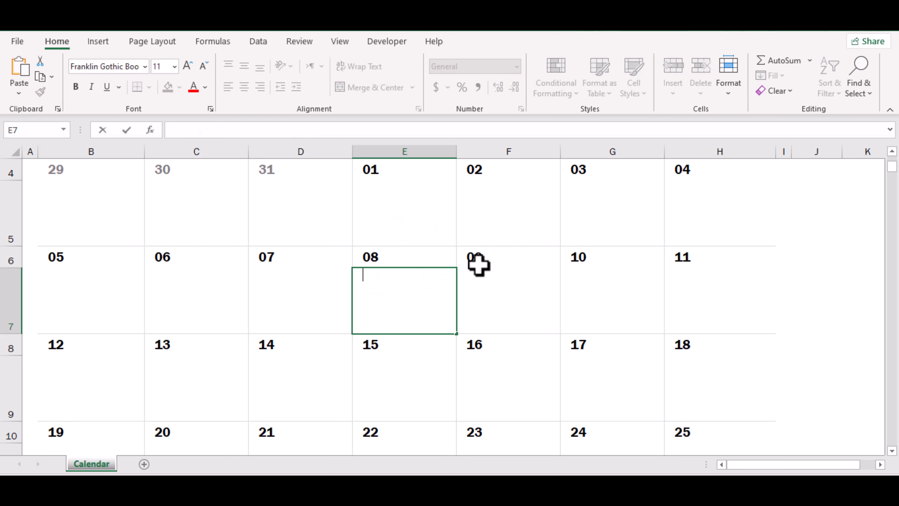
{"action": "left_click", "coordinate": [537, 308]}
- Enter the note "Quiz" under Thursday 5 September, in cell E22
{"action": "scroll", "coordinate": [401, 252], "scroll_direction": "down", "scroll_amount": 5}
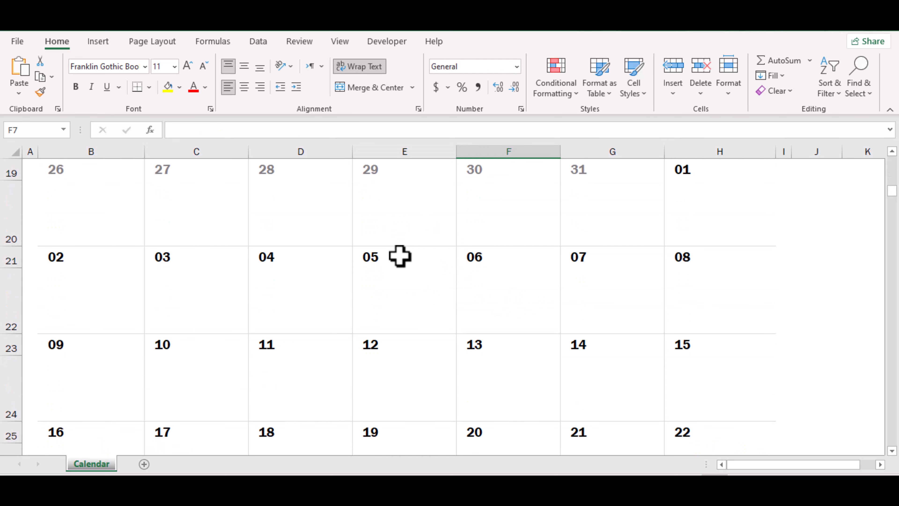
{"action": "scroll", "coordinate": [382, 275], "scroll_direction": "down", "scroll_amount": 3}
{"action": "scroll", "coordinate": [381, 275], "scroll_direction": "up", "scroll_amount": 9}
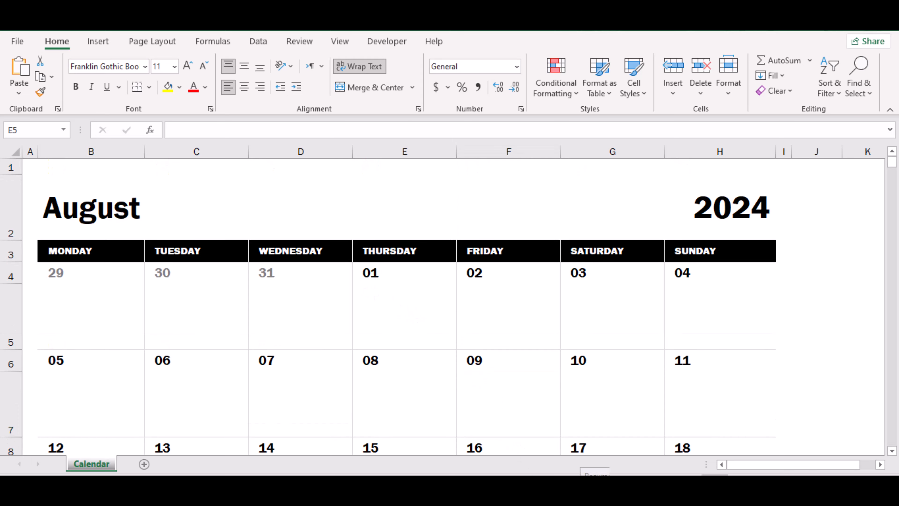
{"action": "left_click", "coordinate": [387, 313]}
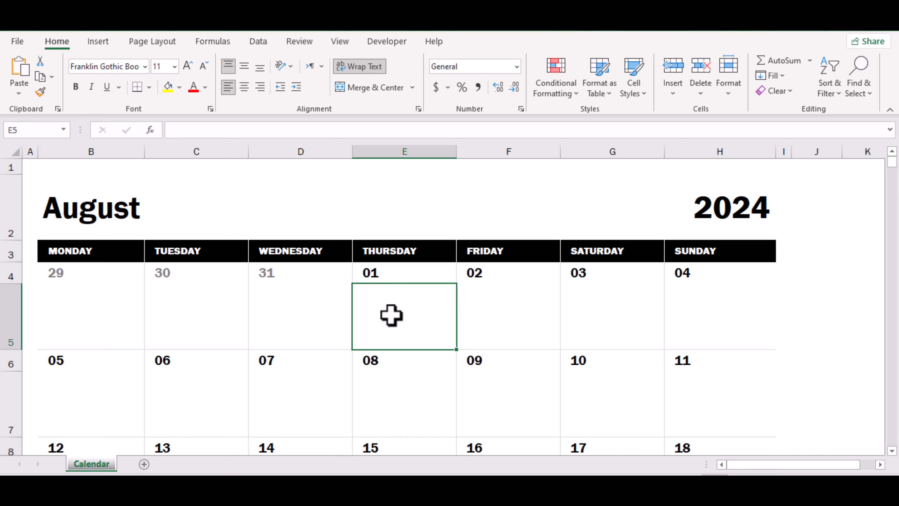
{"action": "scroll", "coordinate": [396, 311], "scroll_direction": "down", "scroll_amount": 6}
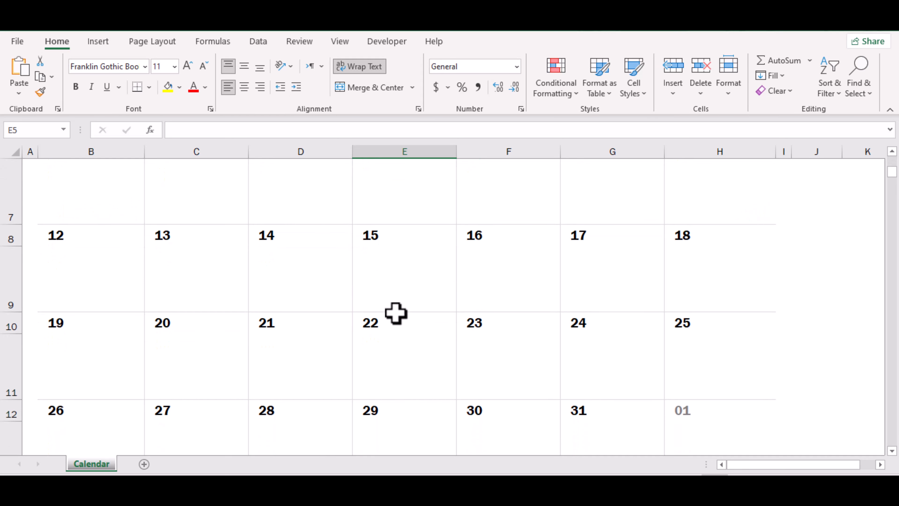
{"action": "scroll", "coordinate": [397, 255], "scroll_direction": "up", "scroll_amount": 1}
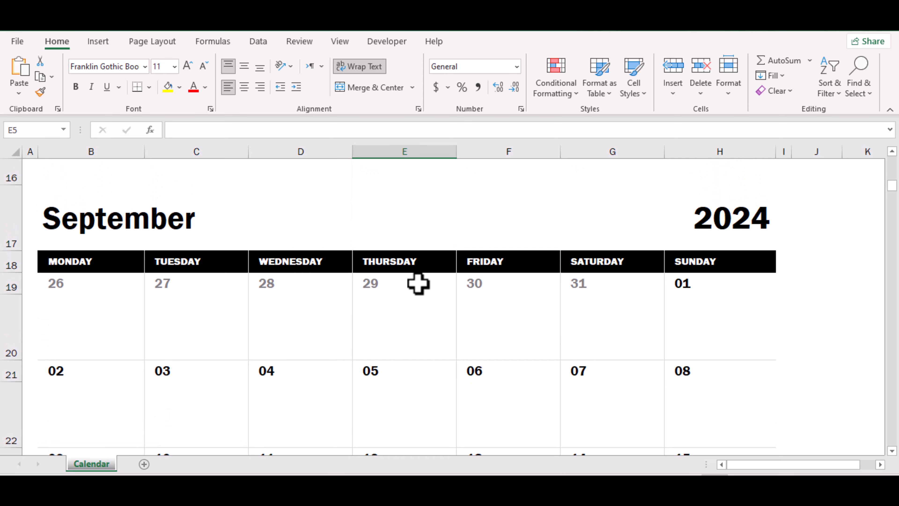
{"action": "left_click", "coordinate": [406, 326]}
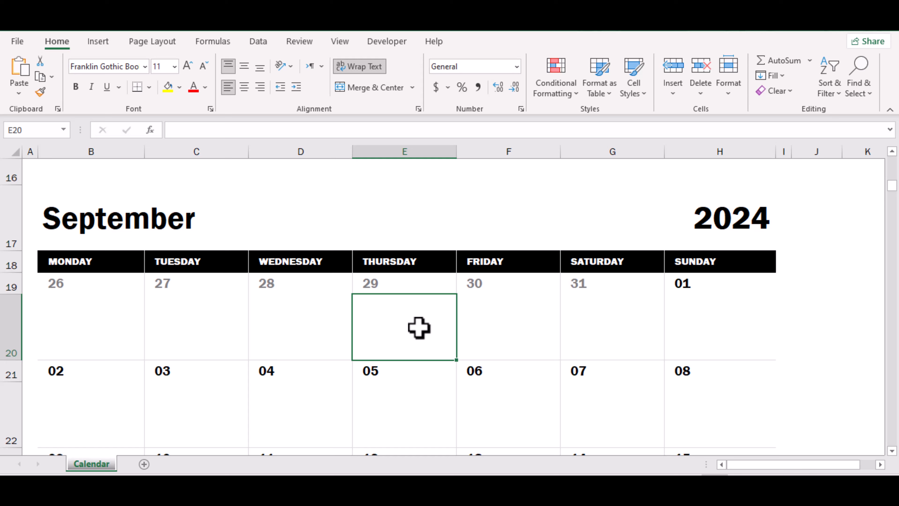
{"action": "left_click", "coordinate": [395, 397]}
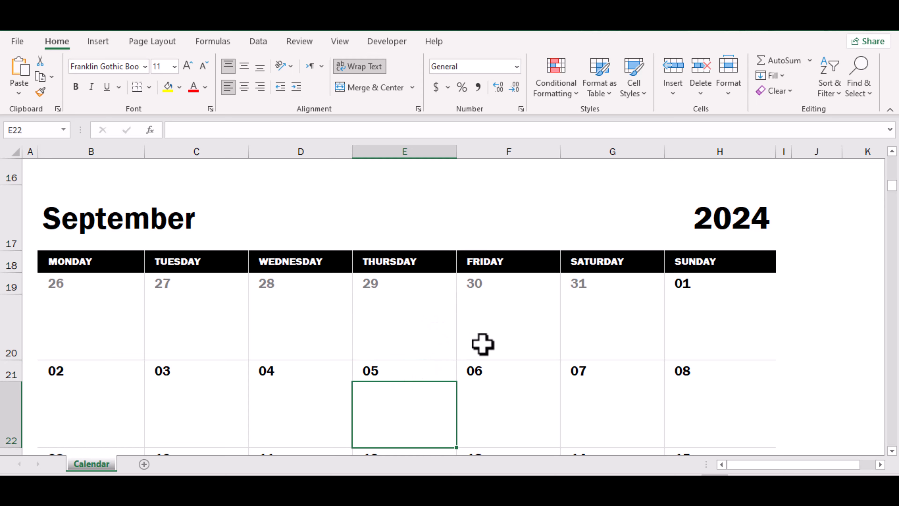
{"action": "type", "text": "Quiz"}
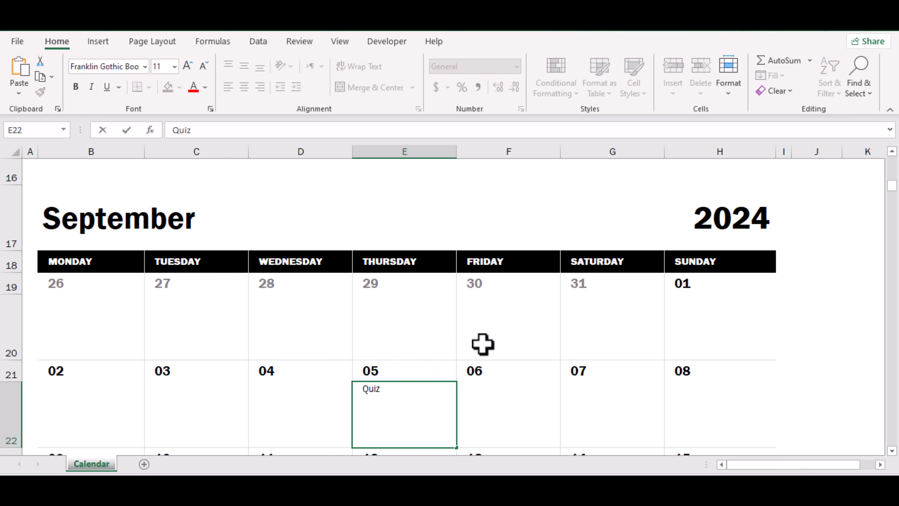
{"action": "key", "text": "Return"}
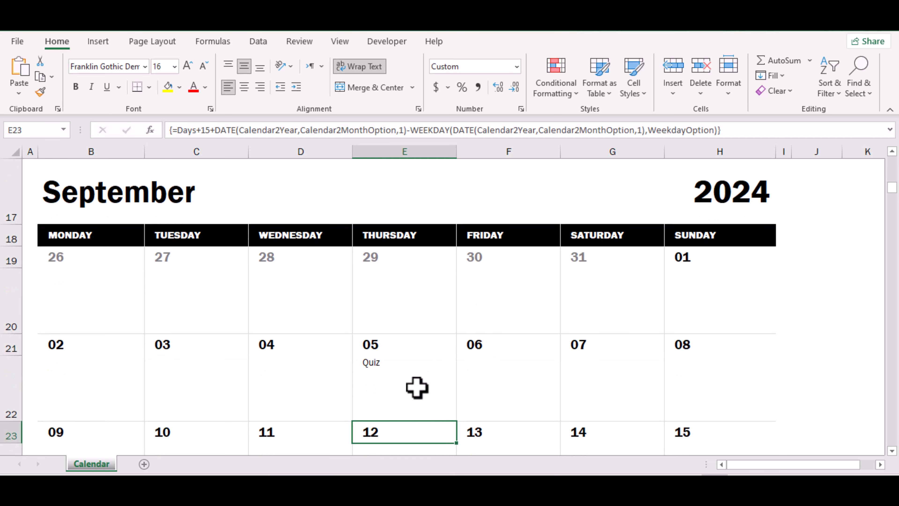
- Copy the "Quiz" text from the note cell under 5 September
{"action": "left_click", "coordinate": [415, 386]}
{"action": "left_click", "coordinate": [228, 66]}
{"action": "double_click", "coordinate": [181, 130]}
{"action": "key", "text": "ctrl+c"}
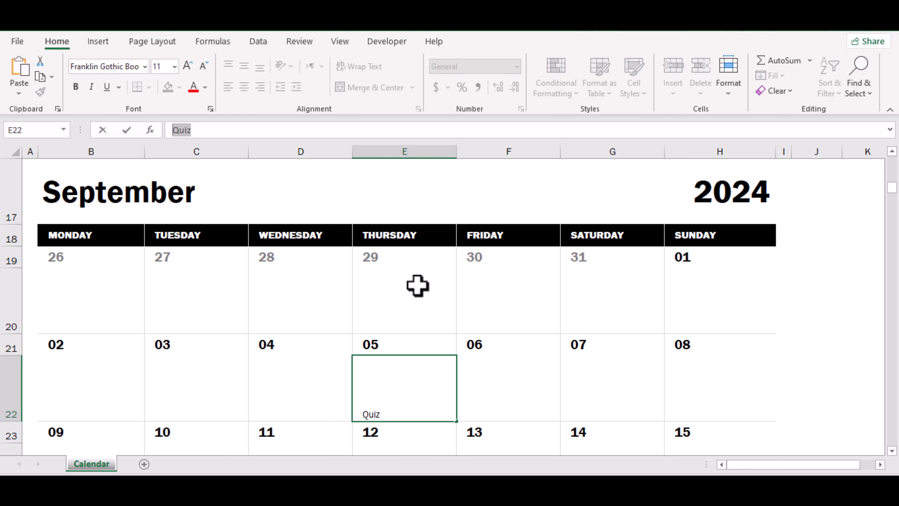
- Paste the "Quiz" note under Thursday 19 September and Thursday 26 September
{"action": "scroll", "coordinate": [418, 286], "scroll_direction": "down", "scroll_amount": 3}
{"action": "left_click", "coordinate": [397, 299]}
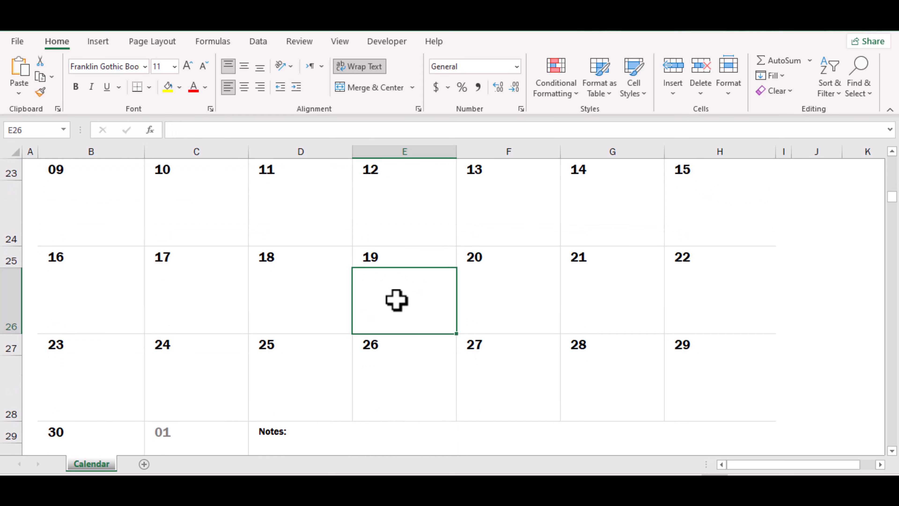
{"action": "left_click", "coordinate": [391, 367]}
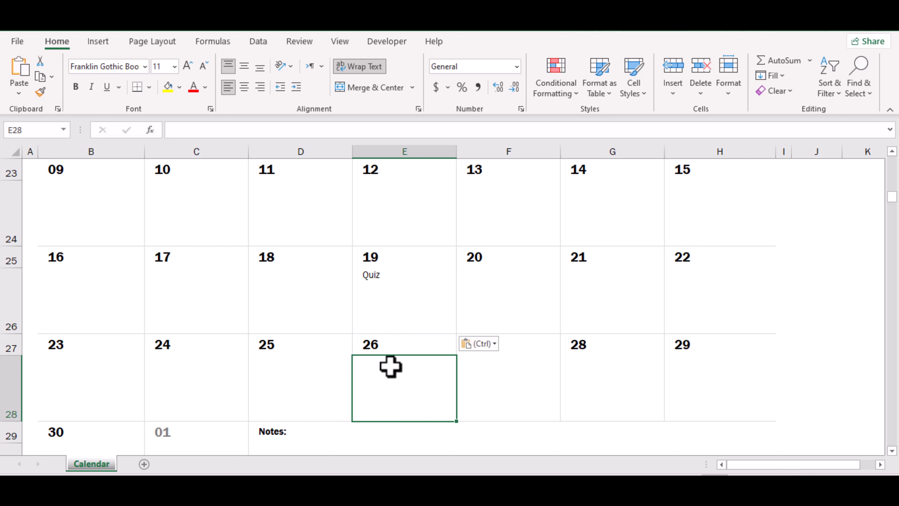
{"action": "key", "text": "ctrl+v"}
{"action": "scroll", "coordinate": [407, 309], "scroll_direction": "down", "scroll_amount": 2}
{"action": "scroll", "coordinate": [408, 305], "scroll_direction": "up", "scroll_amount": 1}
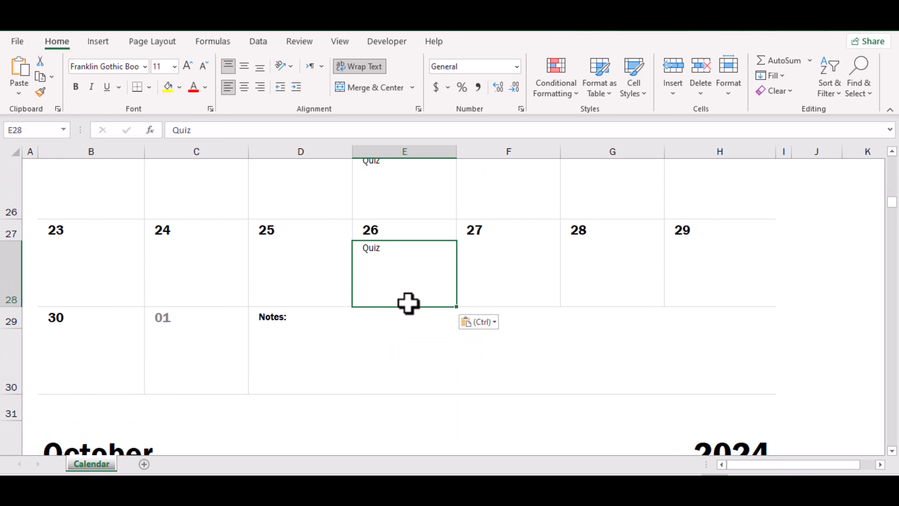
{"action": "scroll", "coordinate": [411, 311], "scroll_direction": "up", "scroll_amount": 1}
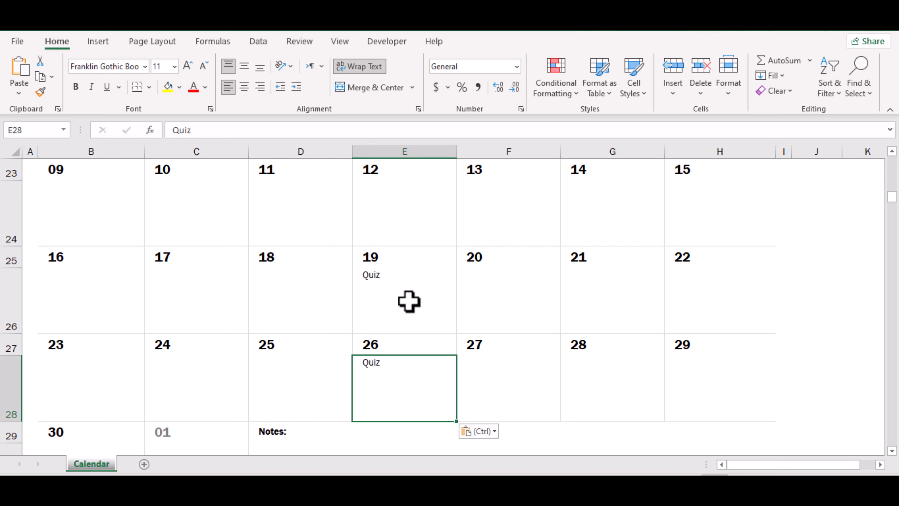
- Paste the "Quiz" note under Thursday 12 September, in cell E24
{"action": "left_click", "coordinate": [425, 289]}
{"action": "scroll", "coordinate": [425, 289], "scroll_direction": "up", "scroll_amount": 1}
{"action": "left_click", "coordinate": [389, 363]}
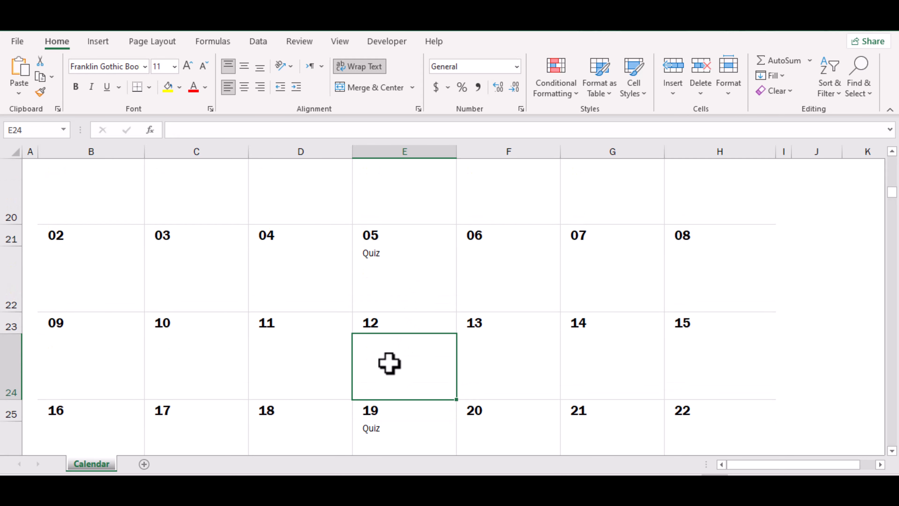
{"action": "key", "text": "ctrl+v"}
{"action": "left_click", "coordinate": [289, 363]}
{"action": "scroll", "coordinate": [396, 321], "scroll_direction": "up", "scroll_amount": 3}
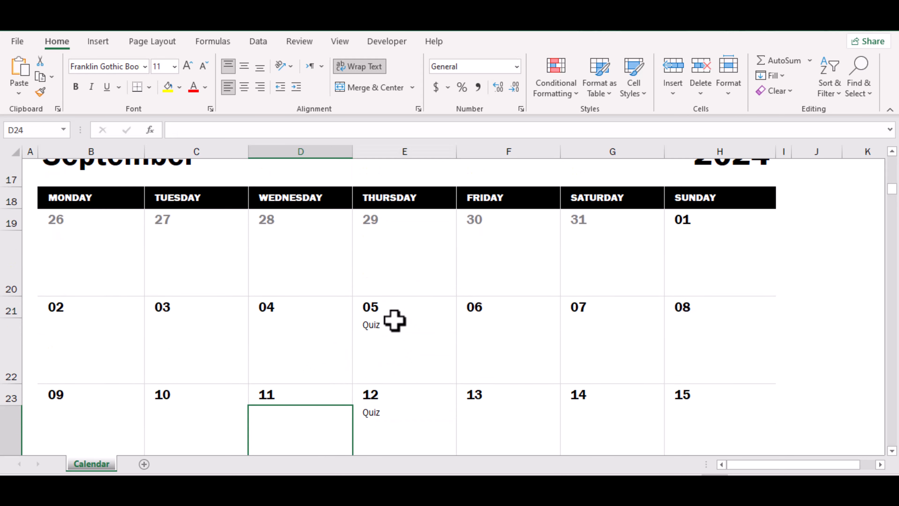
{"action": "scroll", "coordinate": [395, 320], "scroll_direction": "down", "scroll_amount": 1}
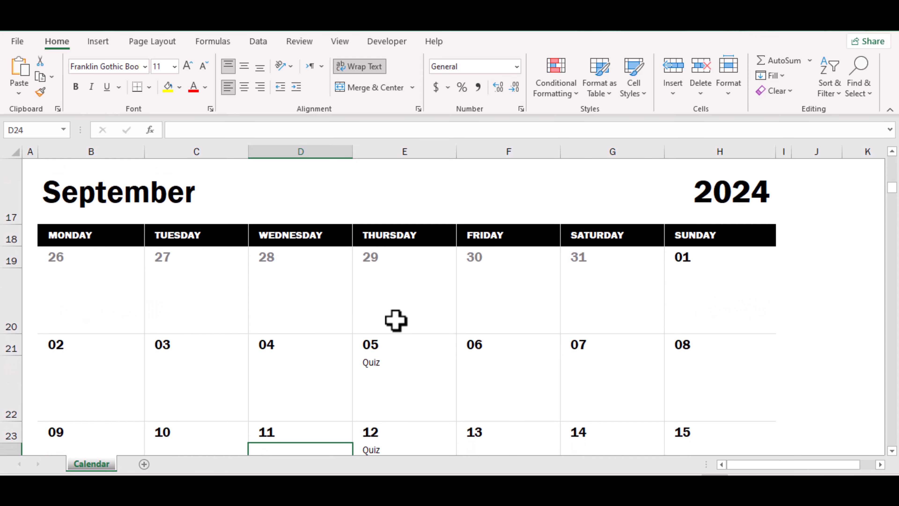
- Enter the note "Assignment" under Monday 2 September, in cell B22
{"action": "left_click", "coordinate": [75, 389]}
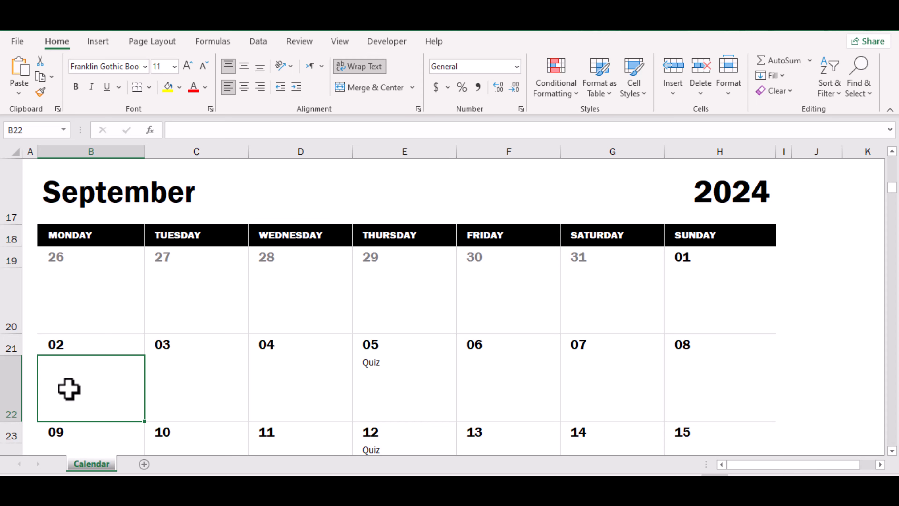
{"action": "type", "text": "A"}
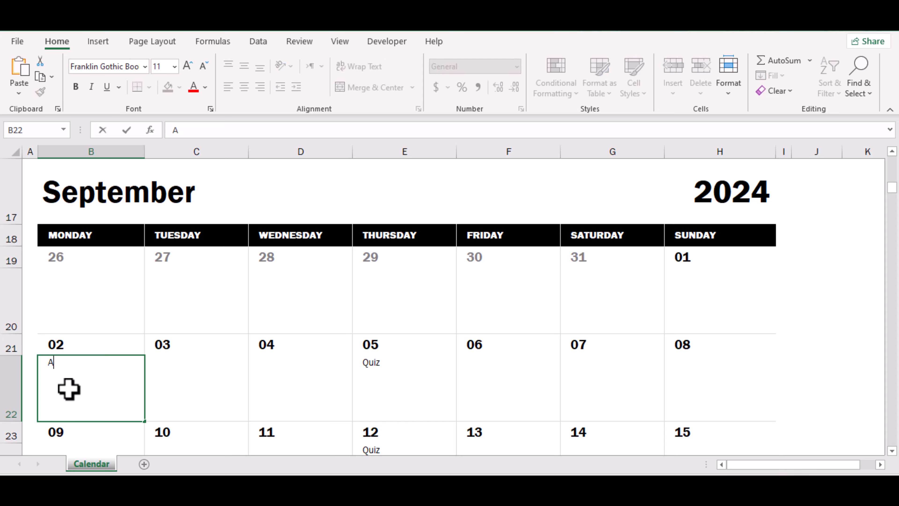
{"action": "type", "text": "Ssignment"}
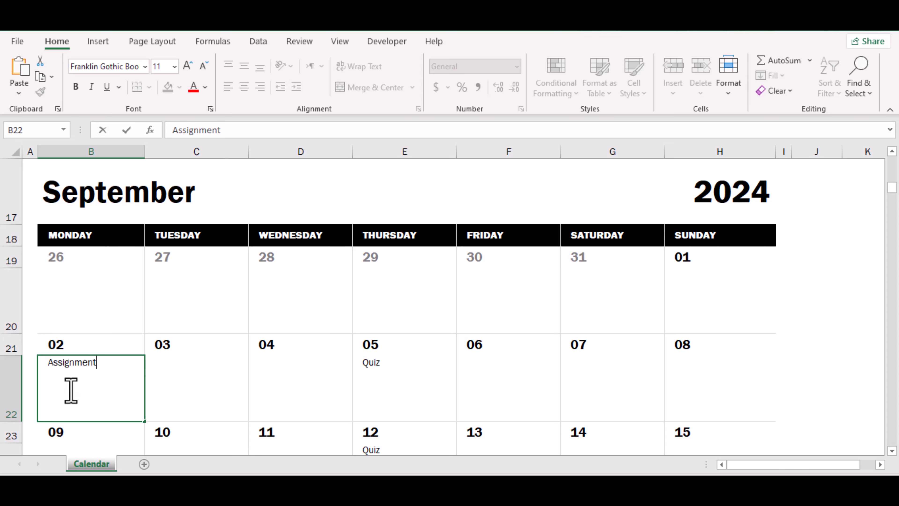
{"action": "key", "text": "Return"}
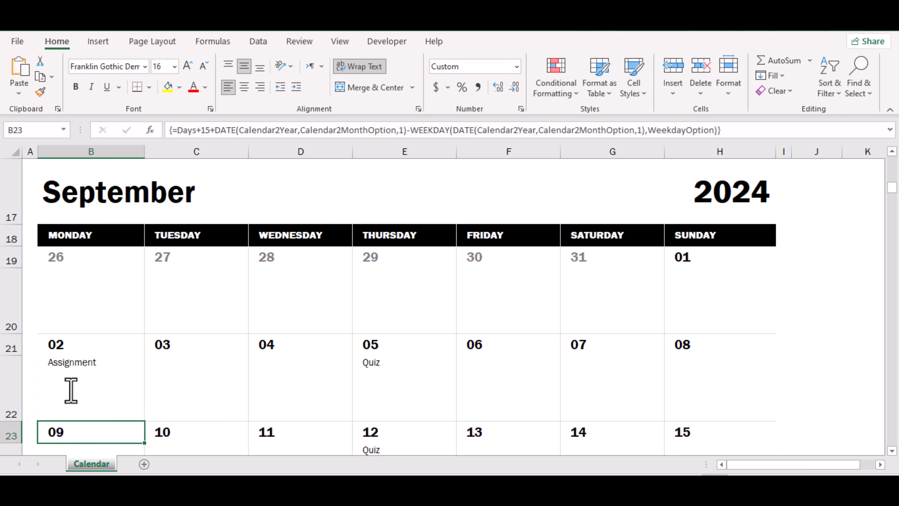
- Copy the "Assignment" text from the note cell under 2 September and paste it under Monday 9 September
{"action": "left_click", "coordinate": [69, 386]}
{"action": "left_click_drag", "start_coordinate": [227, 131], "coordinate": [173, 132]}
{"action": "key", "text": "ctrl+c"}
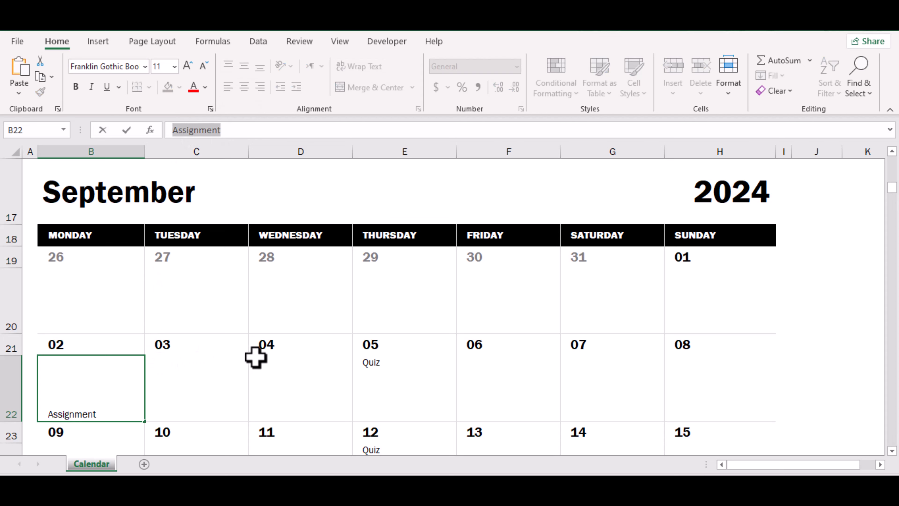
{"action": "scroll", "coordinate": [227, 350], "scroll_direction": "down", "scroll_amount": 1}
{"action": "left_click", "coordinate": [61, 368]}
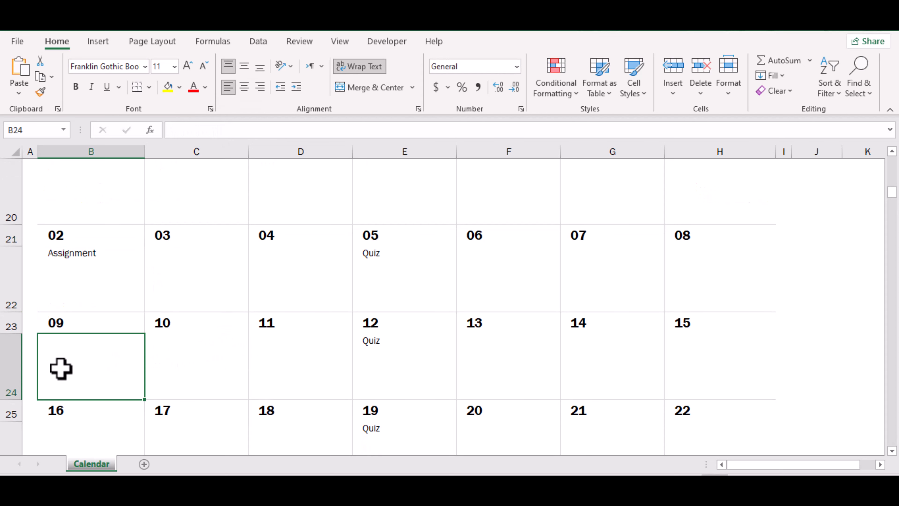
{"action": "key", "text": "ctrl+v"}
- Paste the "Assignment" note under Monday 16, Monday 23 and Monday 30 September
{"action": "scroll", "coordinate": [126, 355], "scroll_direction": "down", "scroll_amount": 1}
{"action": "left_click", "coordinate": [76, 309]}
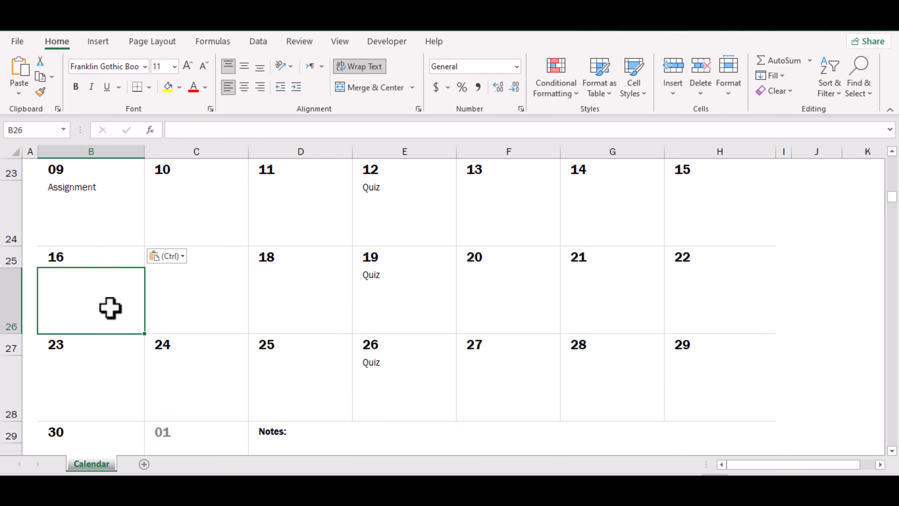
{"action": "key", "text": "ctrl+v"}
{"action": "left_click", "coordinate": [98, 383]}
{"action": "key", "text": "ctrl+v"}
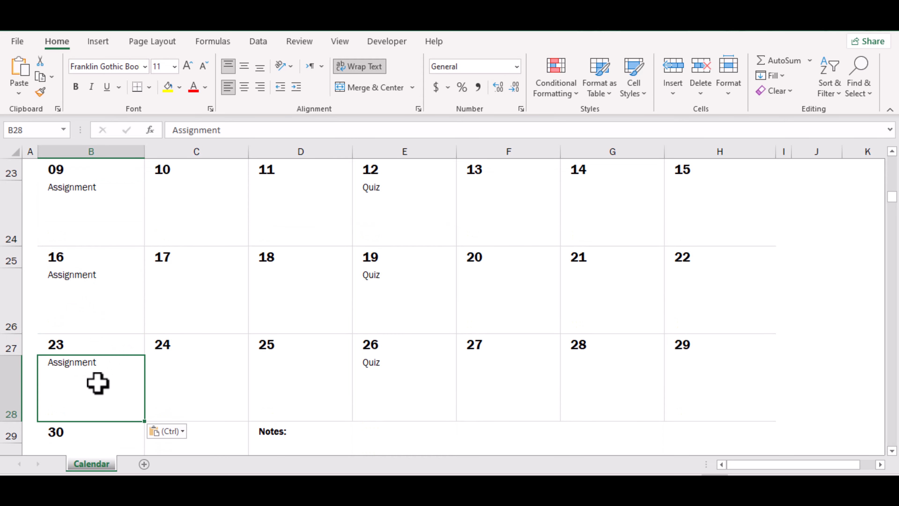
{"action": "scroll", "coordinate": [98, 383], "scroll_direction": "down", "scroll_amount": 2}
{"action": "scroll", "coordinate": [74, 315], "scroll_direction": "up", "scroll_amount": 1}
{"action": "left_click", "coordinate": [79, 366]}
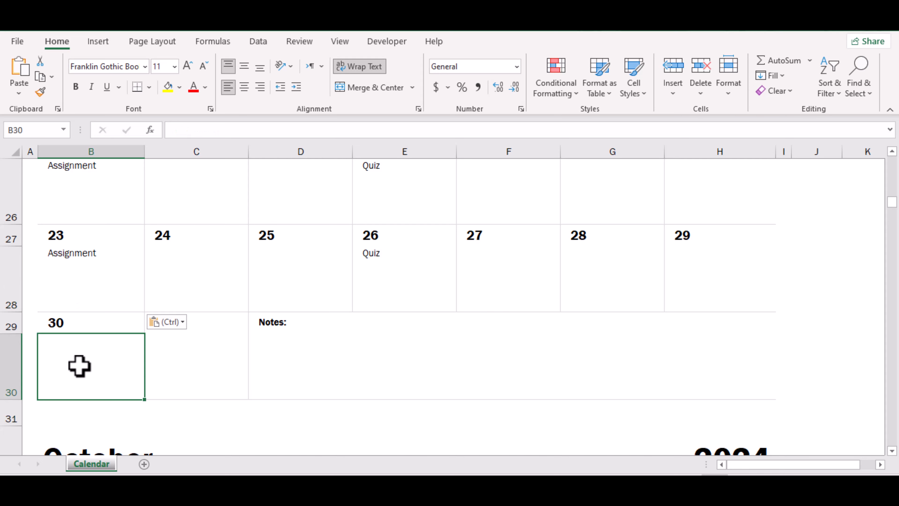
{"action": "key", "text": "ctrl+v"}
{"action": "scroll", "coordinate": [121, 345], "scroll_direction": "up", "scroll_amount": 5}
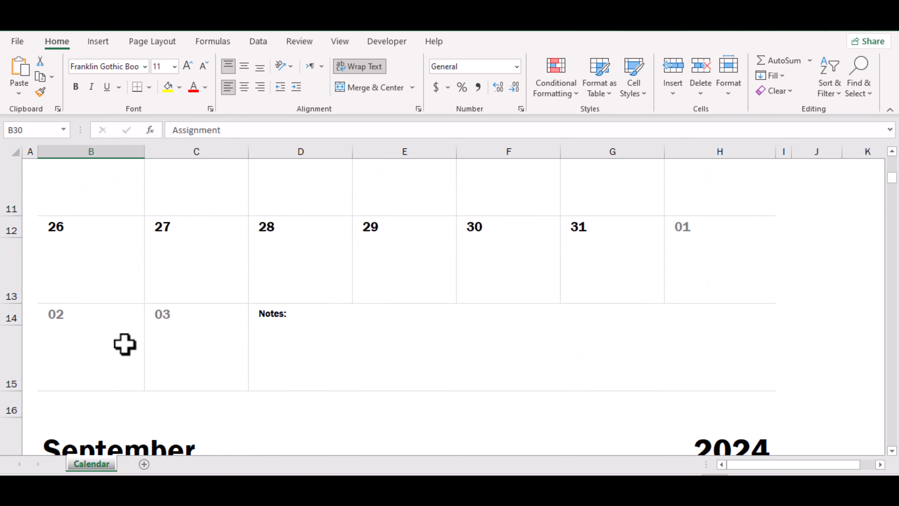
{"action": "scroll", "coordinate": [125, 343], "scroll_direction": "down", "scroll_amount": 2}
{"action": "scroll", "coordinate": [128, 347], "scroll_direction": "down", "scroll_amount": 1}
{"action": "left_click", "coordinate": [200, 384]}
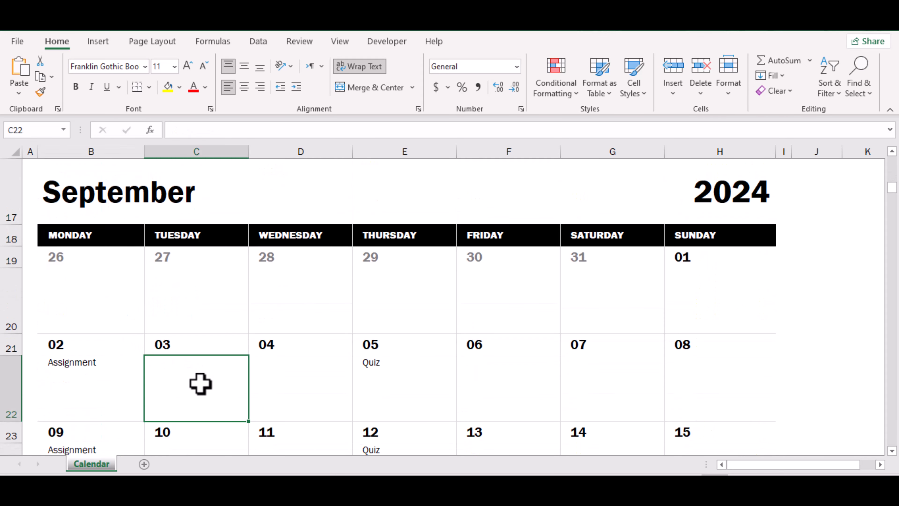
{"action": "left_click", "coordinate": [303, 372]}
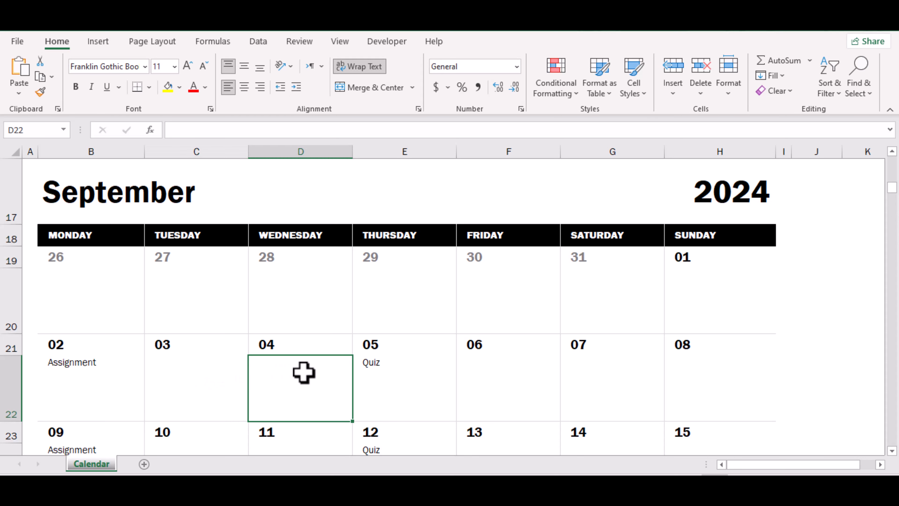
{"action": "left_click", "coordinate": [89, 366]}
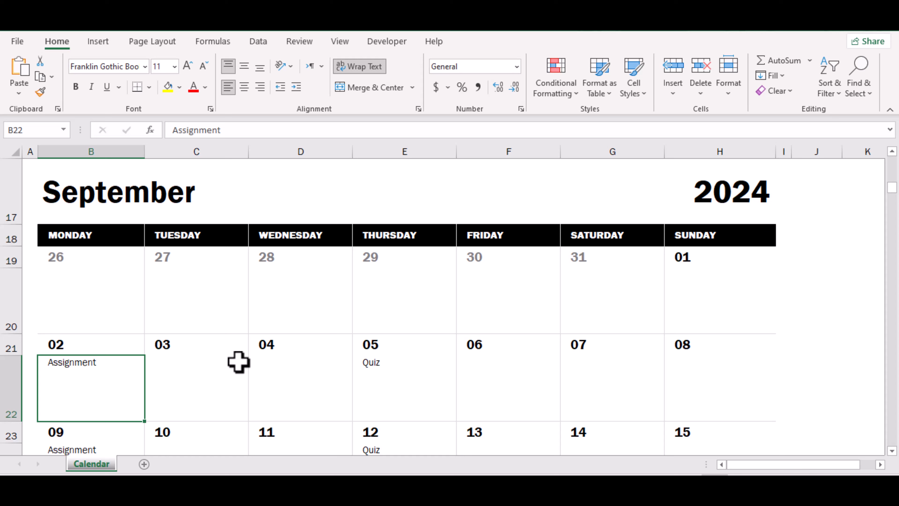
{"action": "left_click", "coordinate": [380, 375]}
{"action": "left_click", "coordinate": [69, 372]}
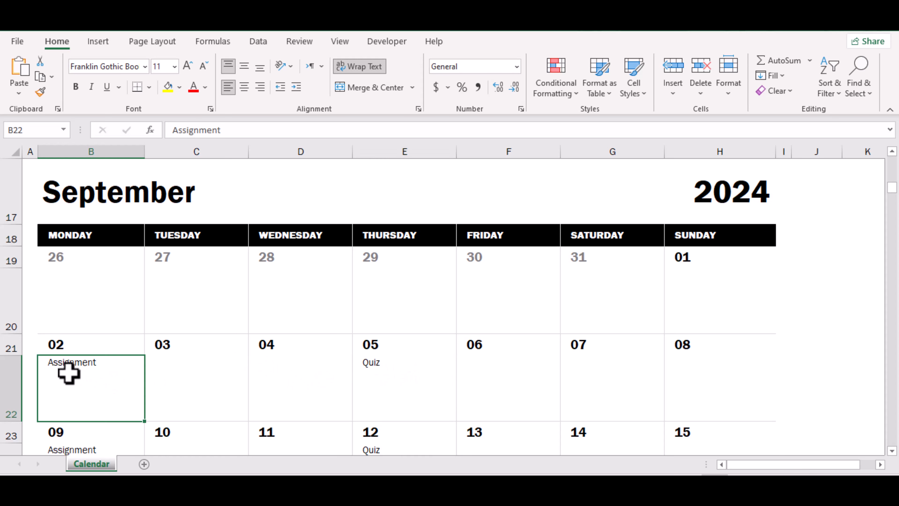
{"action": "left_click", "coordinate": [387, 375]}
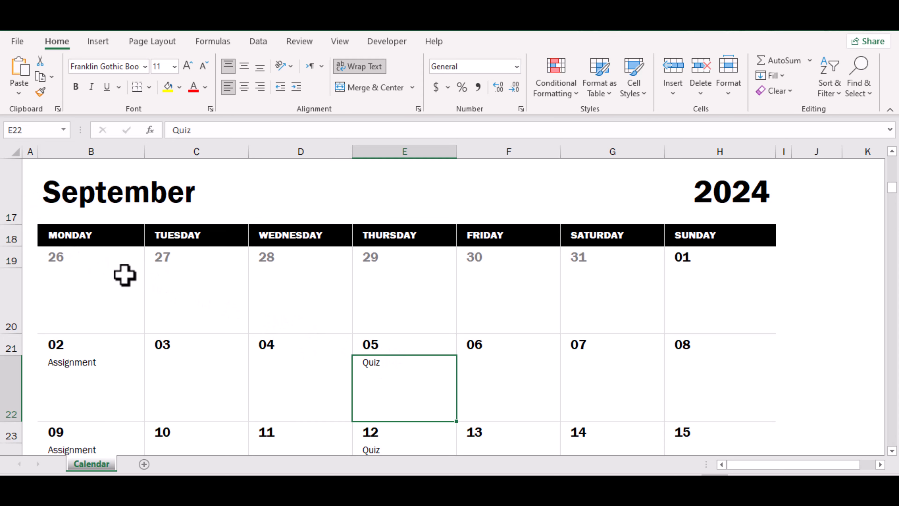
{"action": "scroll", "coordinate": [124, 275], "scroll_direction": "up", "scroll_amount": 1}
{"action": "left_click_drag", "start_coordinate": [124, 270], "coordinate": [312, 335]}
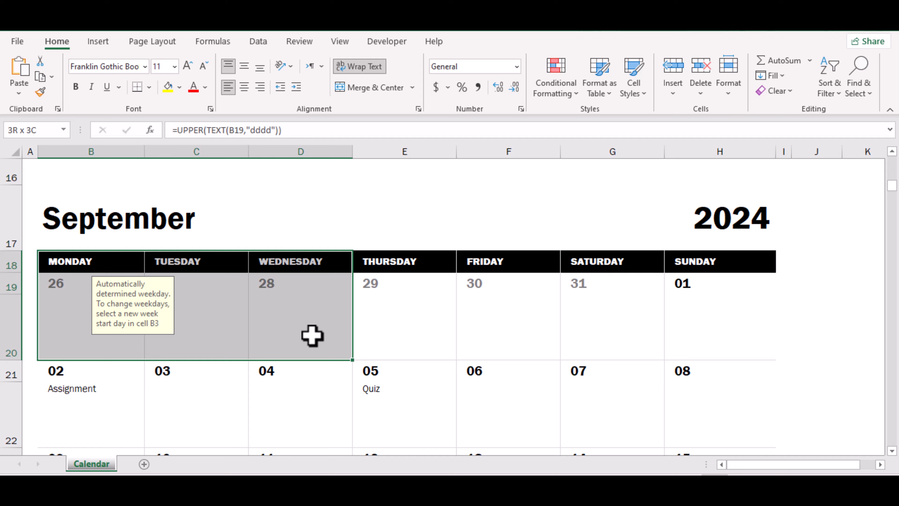
{"action": "left_click", "coordinate": [235, 367]}
- Add a conditional formatting rule to the September grid B18:H30 that highlights cells containing "Quiz" with Green Fill with Dark Green Text
{"action": "left_click_drag", "start_coordinate": [47, 254], "coordinate": [704, 333]}
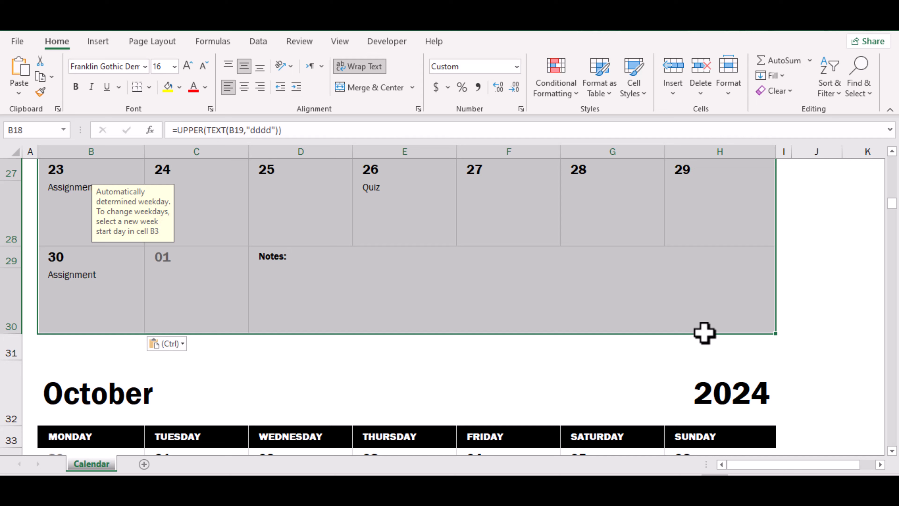
{"action": "left_click_drag", "start_coordinate": [704, 333], "coordinate": [704, 333]}
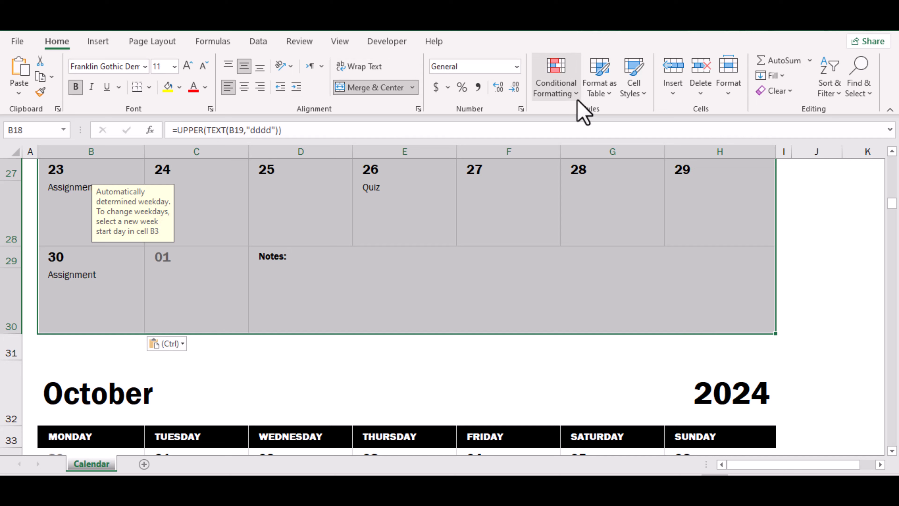
{"action": "left_click", "coordinate": [581, 106]}
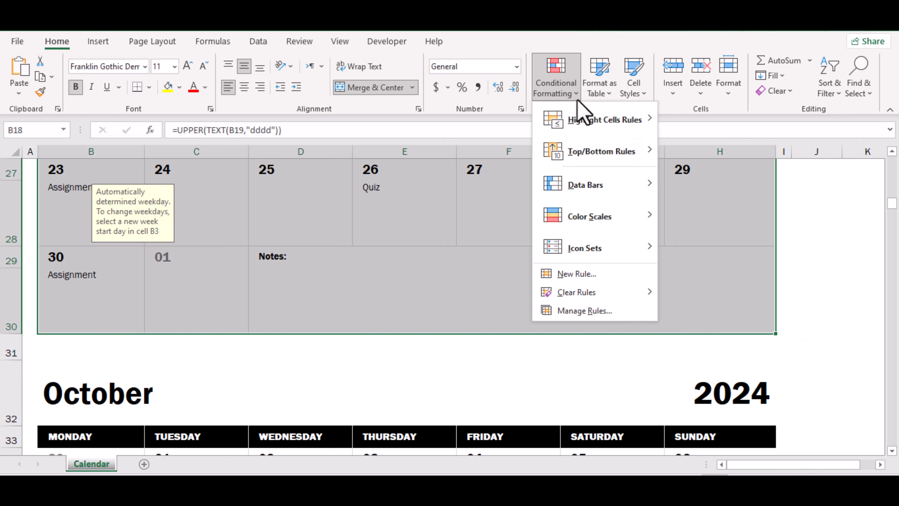
{"action": "mouse_move", "coordinate": [612, 130]}
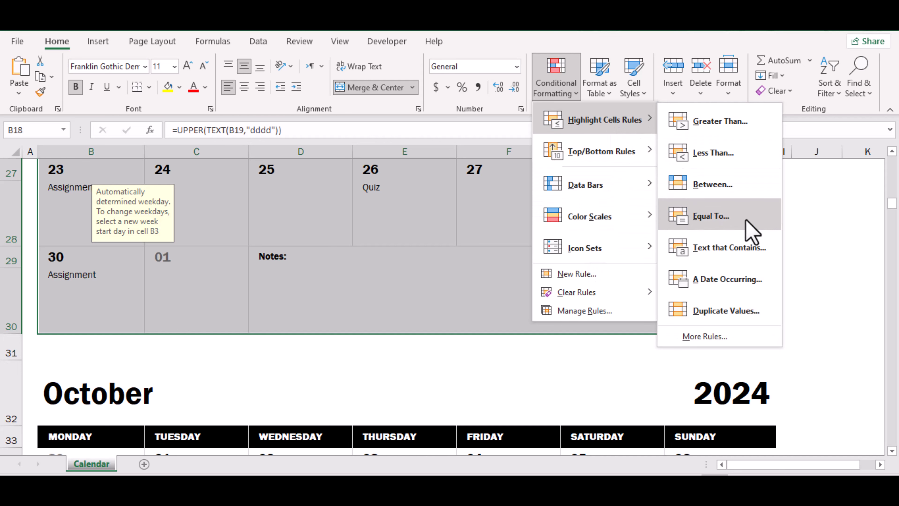
{"action": "left_click", "coordinate": [751, 252]}
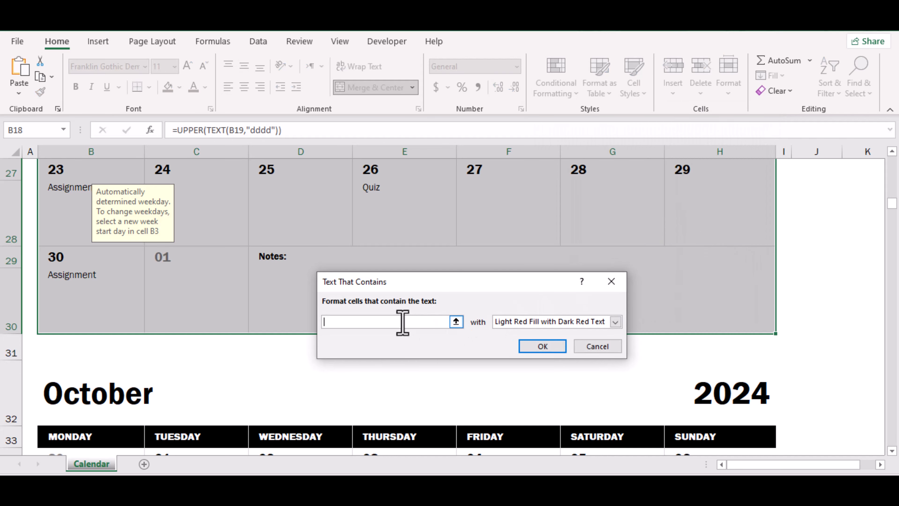
{"action": "type", "text": "Quiz"}
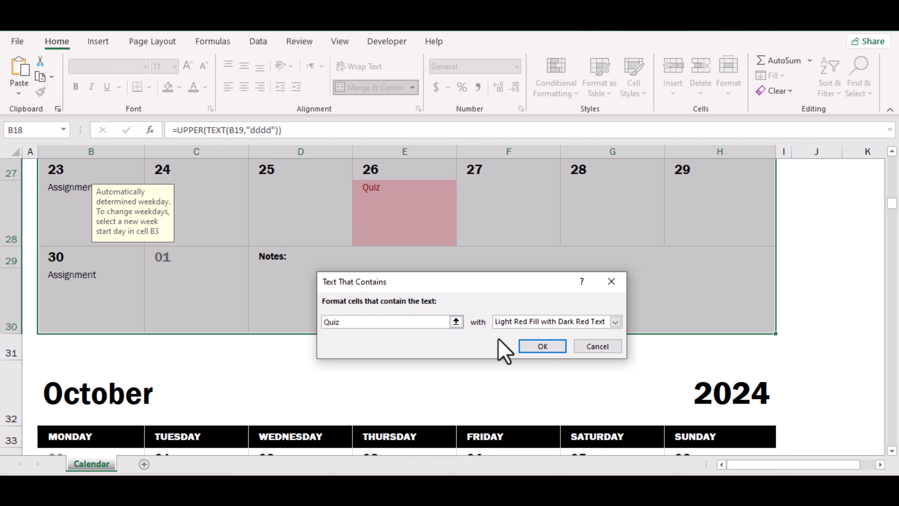
{"action": "left_click", "coordinate": [616, 322]}
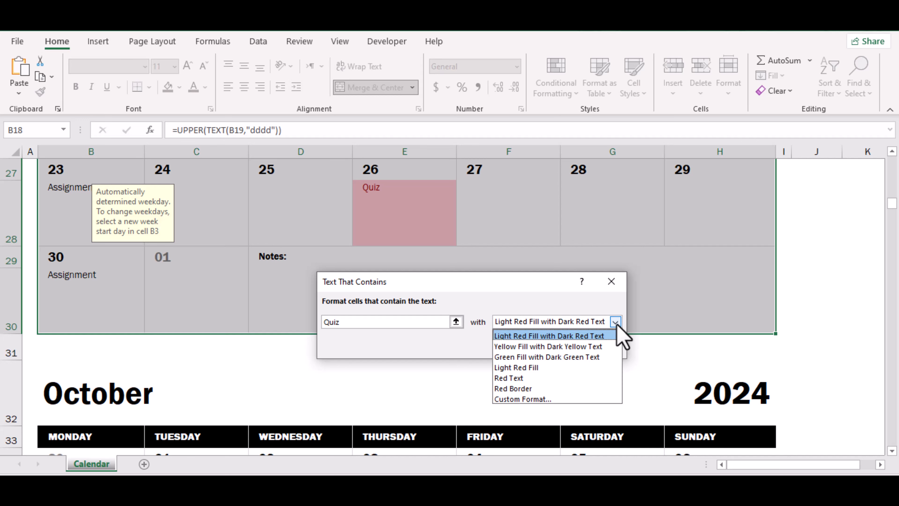
{"action": "left_click", "coordinate": [570, 357]}
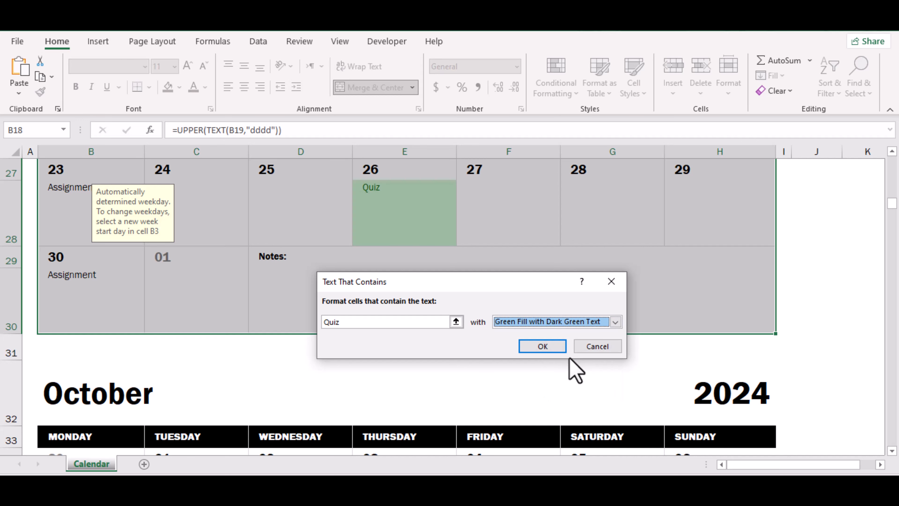
{"action": "left_click", "coordinate": [542, 346]}
{"action": "scroll", "coordinate": [407, 281], "scroll_direction": "up", "scroll_amount": 2}
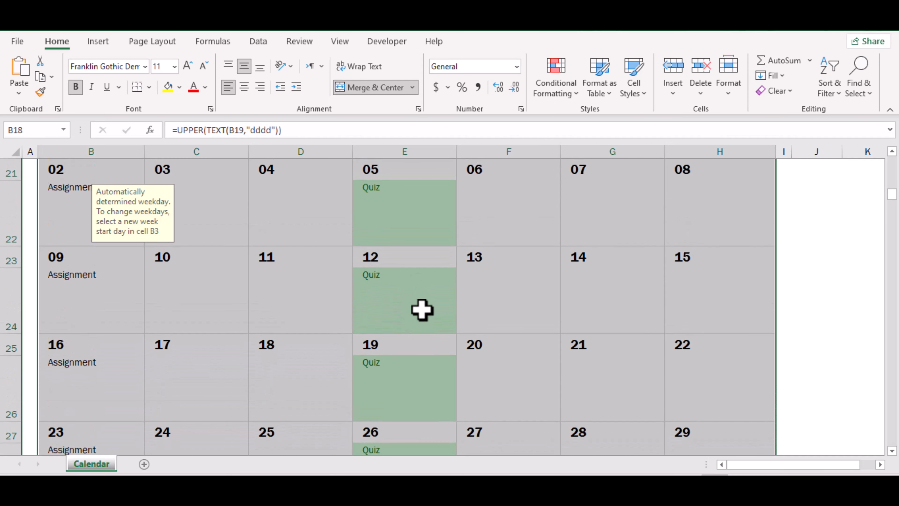
{"action": "left_click", "coordinate": [423, 297]}
{"action": "scroll", "coordinate": [425, 289], "scroll_direction": "up", "scroll_amount": 2}
{"action": "scroll", "coordinate": [450, 343], "scroll_direction": "down", "scroll_amount": 1}
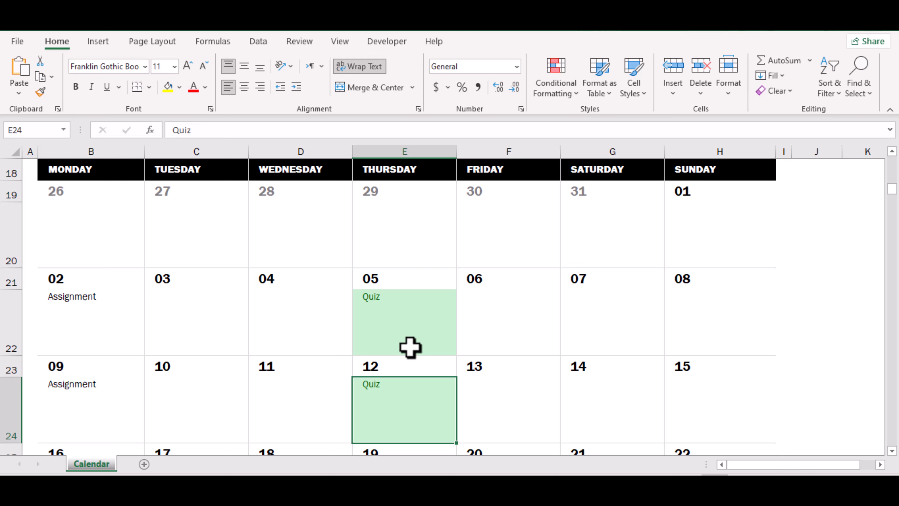
- Add a conditional formatting rule to the September grid B18:H30 that highlights cells containing "Assignment" with Yellow Fill with Dark Yellow Text
{"action": "scroll", "coordinate": [72, 211], "scroll_direction": "up", "scroll_amount": 1}
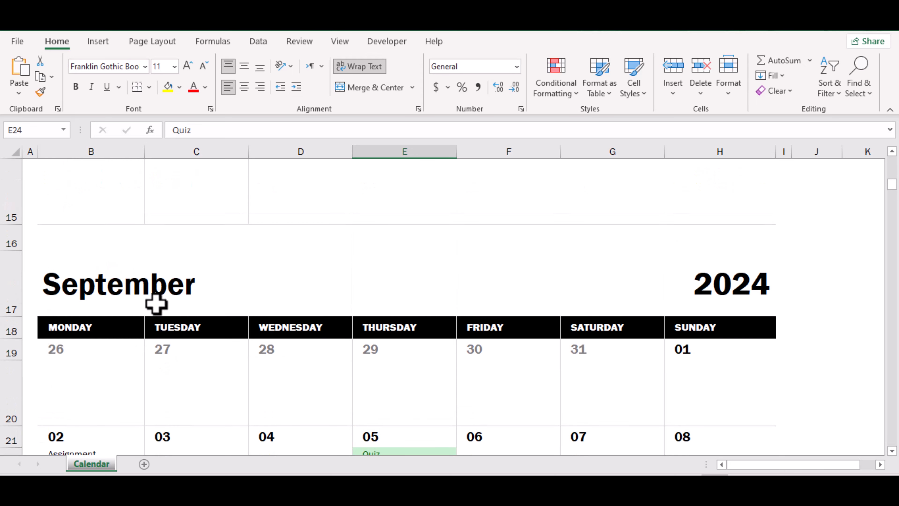
{"action": "left_click_drag", "start_coordinate": [67, 319], "coordinate": [666, 380]}
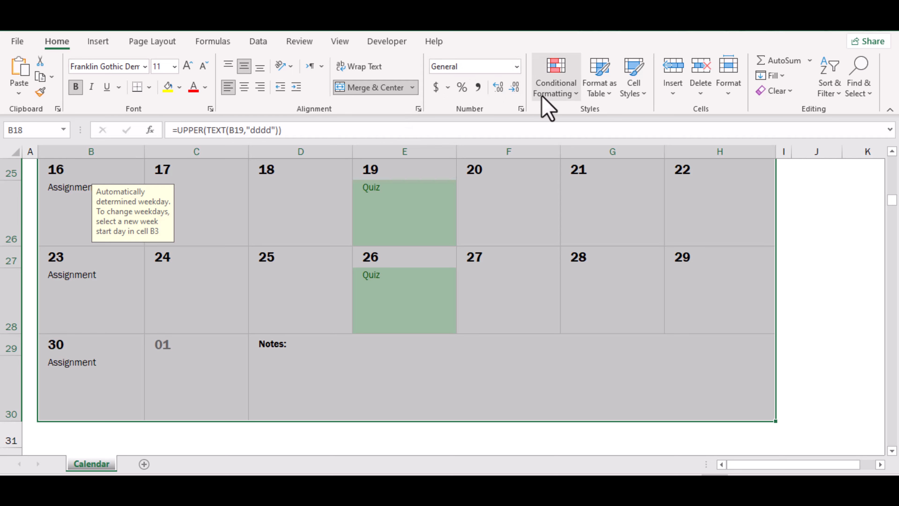
{"action": "left_click", "coordinate": [574, 92]}
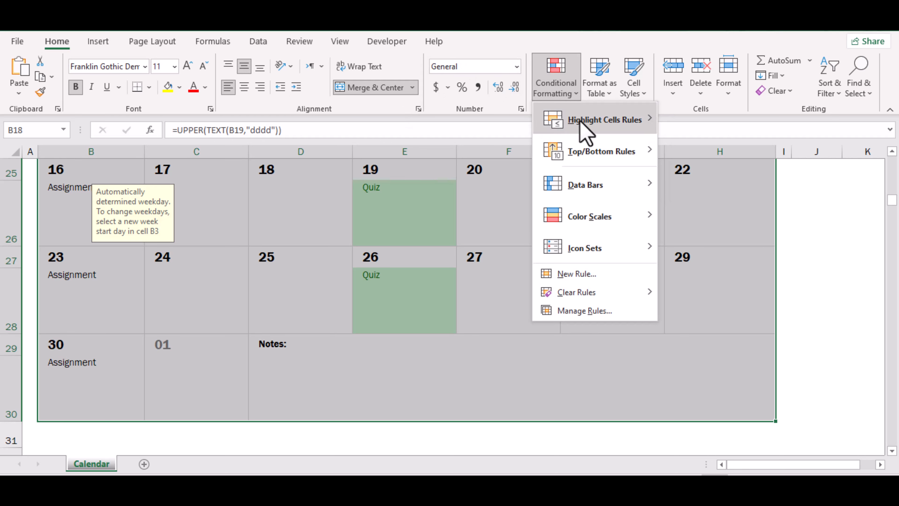
{"action": "mouse_move", "coordinate": [583, 122]}
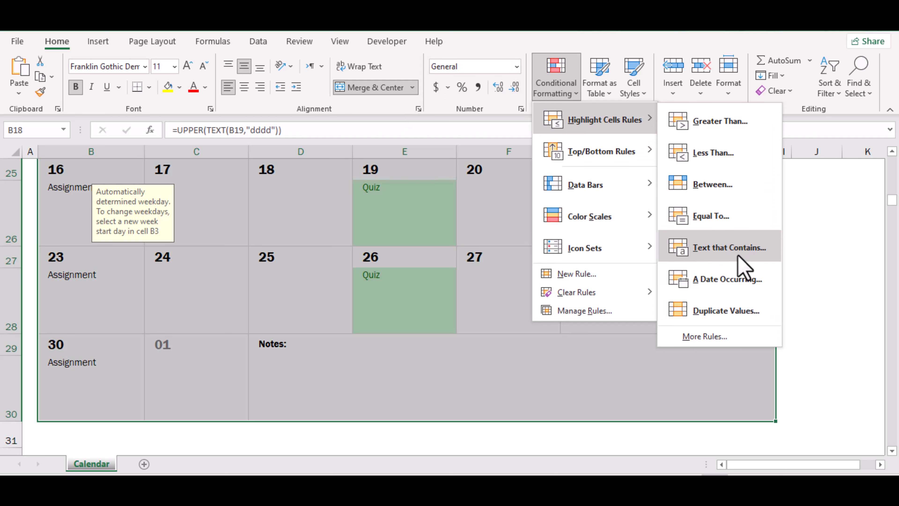
{"action": "left_click", "coordinate": [727, 248]}
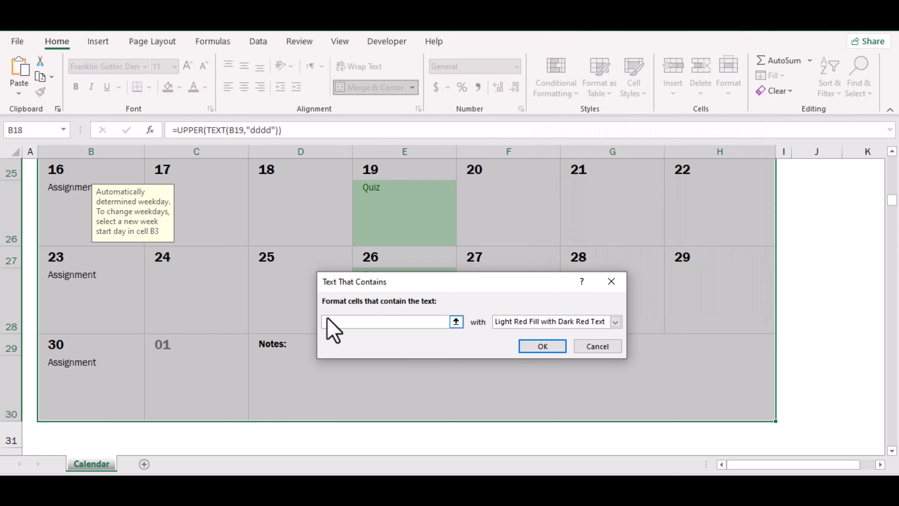
{"action": "type", "text": "Ass"}
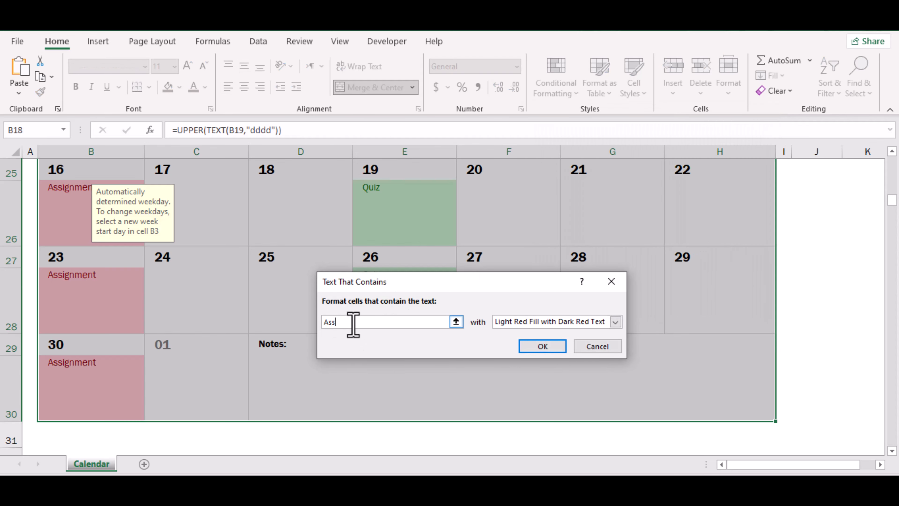
{"action": "type", "text": "ignment"}
{"action": "left_click", "coordinate": [616, 322]}
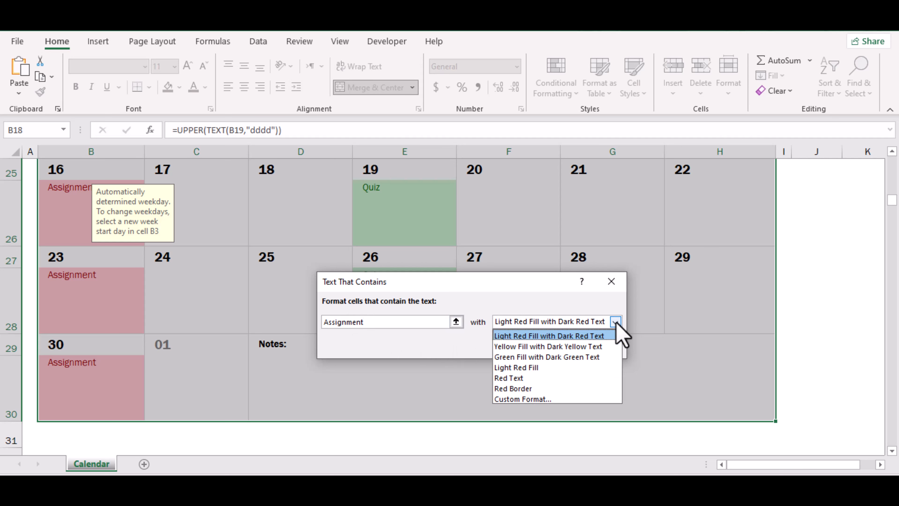
{"action": "left_click", "coordinate": [602, 346]}
{"action": "left_click", "coordinate": [539, 346]}
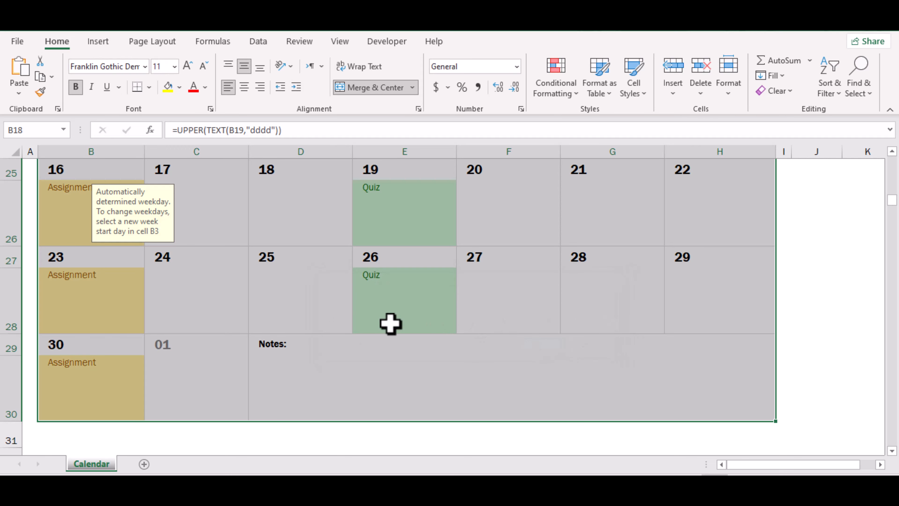
{"action": "left_click", "coordinate": [213, 299]}
{"action": "scroll", "coordinate": [93, 316], "scroll_direction": "up", "scroll_amount": 3}
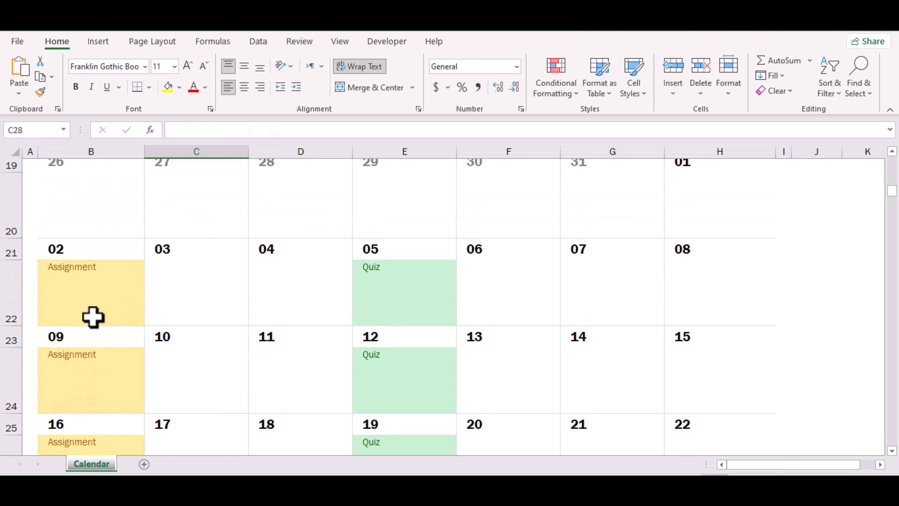
{"action": "scroll", "coordinate": [366, 369], "scroll_direction": "down", "scroll_amount": 1}
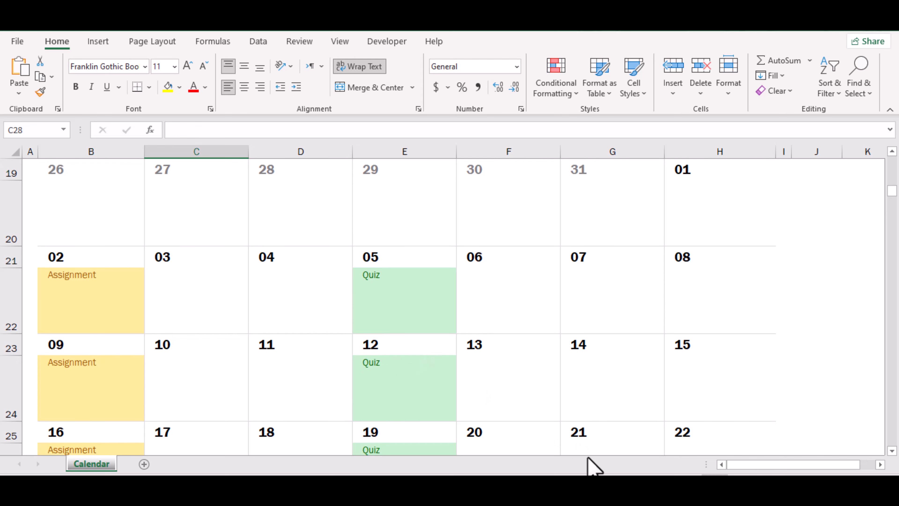